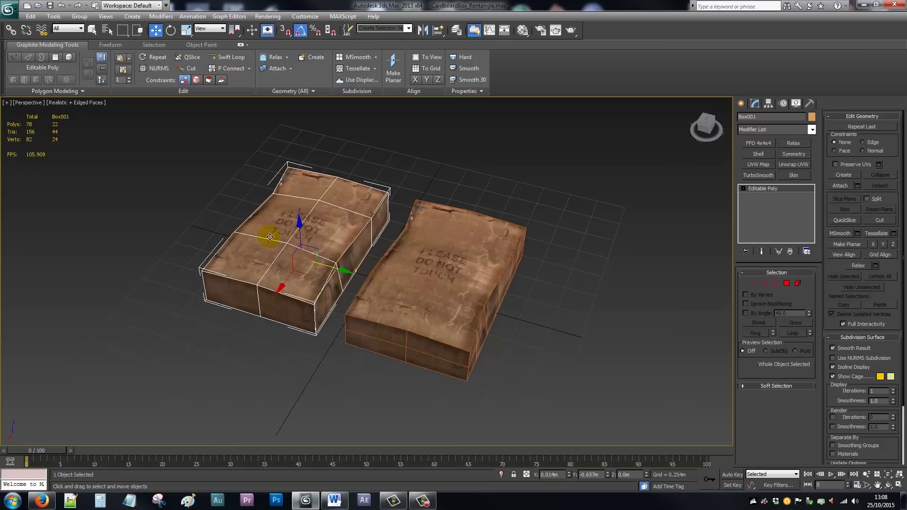
# Step: Select Box002, the right-hand 56-polygon cardboard box, in the Perspective viewport
pyautogui.click(463, 255)
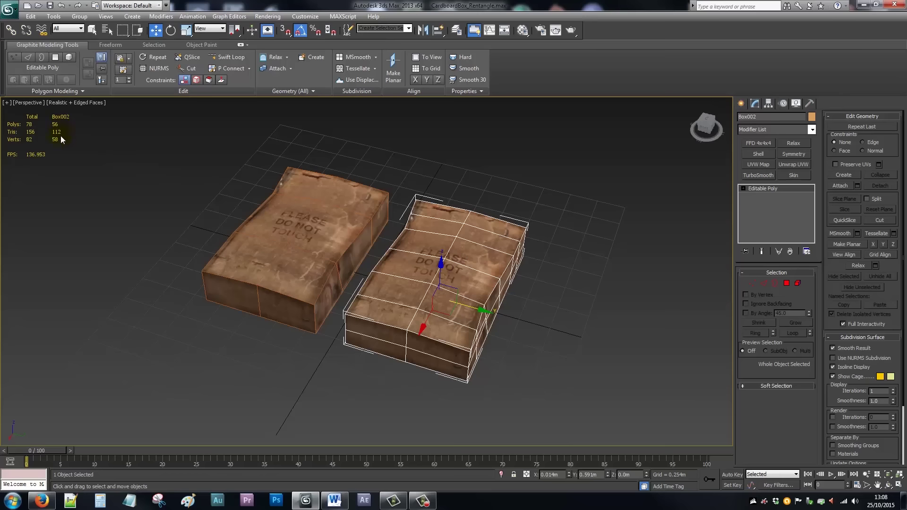
pyautogui.click(449, 247)
# Step: At Box002's Edge level, remove the edge loop running around the box
pyautogui.click(743, 189)
pyautogui.click(758, 203)
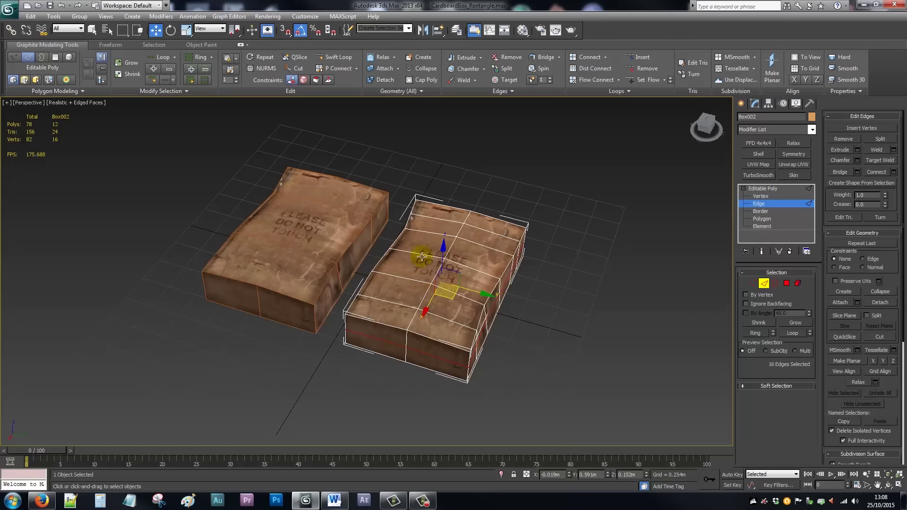
pyautogui.doubleClick(449, 320)
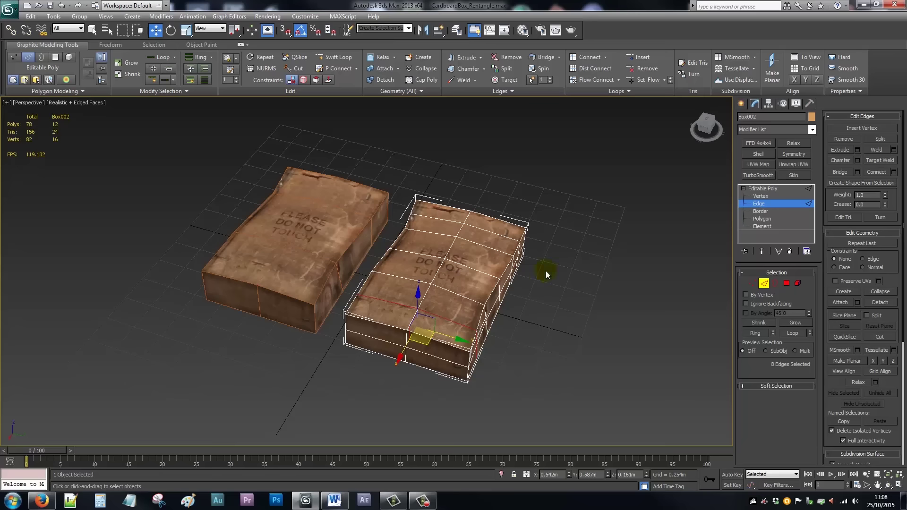
pyautogui.hotkey('ctrl', 'BackSpace')
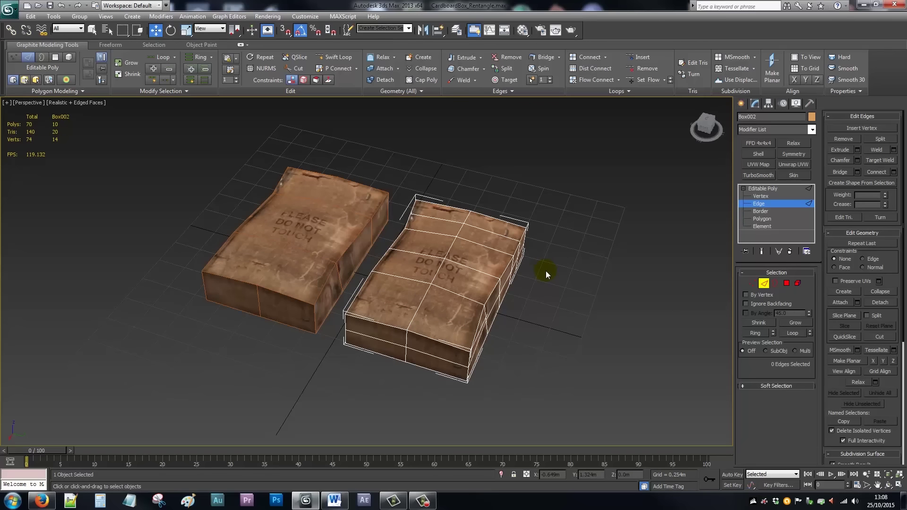
# Step: Remove two more edge loops across the top, leaving Box002 at 6 polygons
pyautogui.doubleClick(464, 266)
pyautogui.click(463, 266)
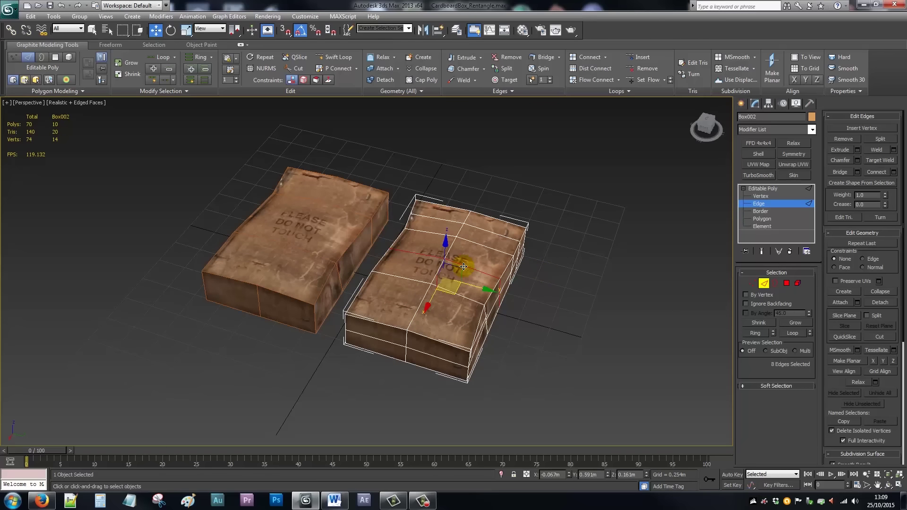
pyautogui.hotkey('ctrl', 'BackSpace')
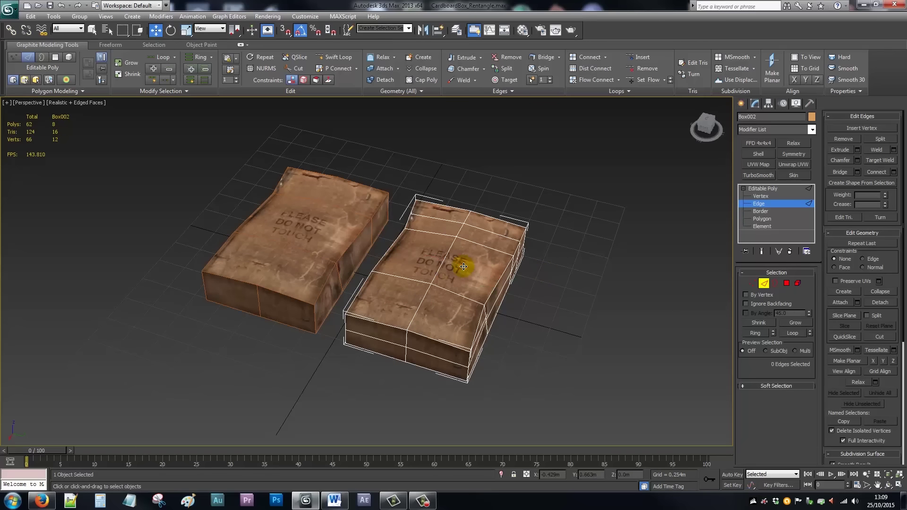
pyautogui.doubleClick(486, 231)
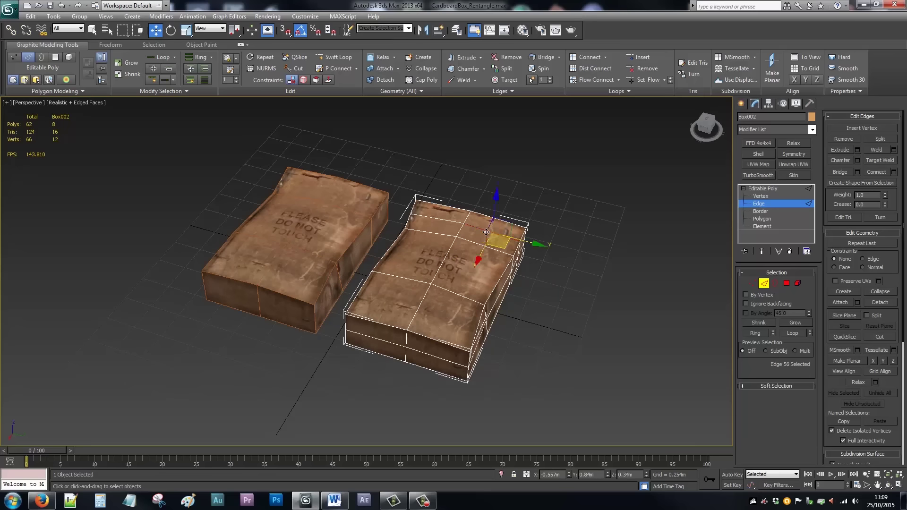
pyautogui.hotkey('ctrl', 'BackSpace')
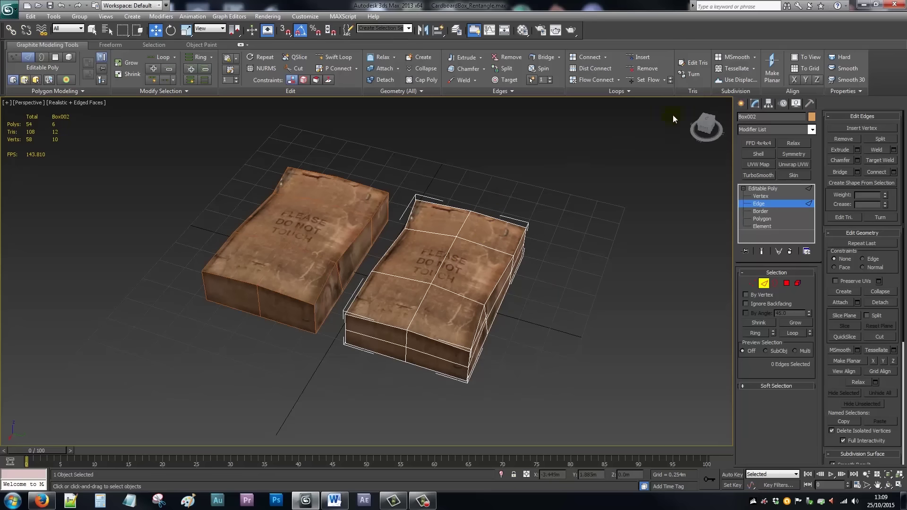
pyautogui.click(571, 235)
pyautogui.click(325, 246)
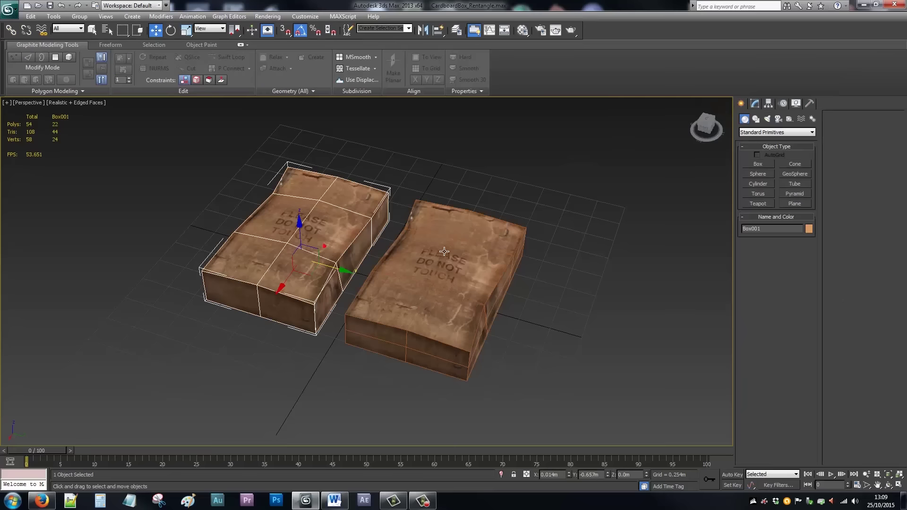
# Step: Delete Box002, leaving Box001 alone at 22 polygons with its Editable Poly stack open
pyautogui.click(462, 239)
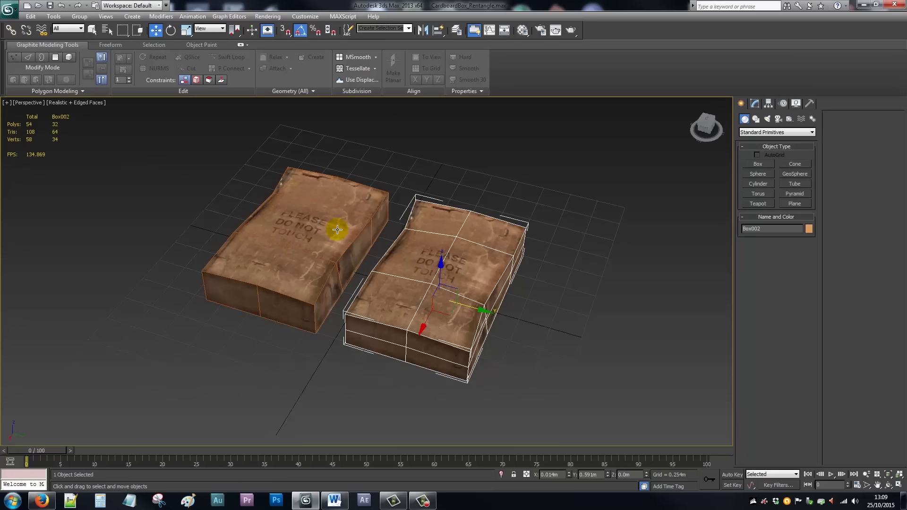
pyautogui.press('Delete')
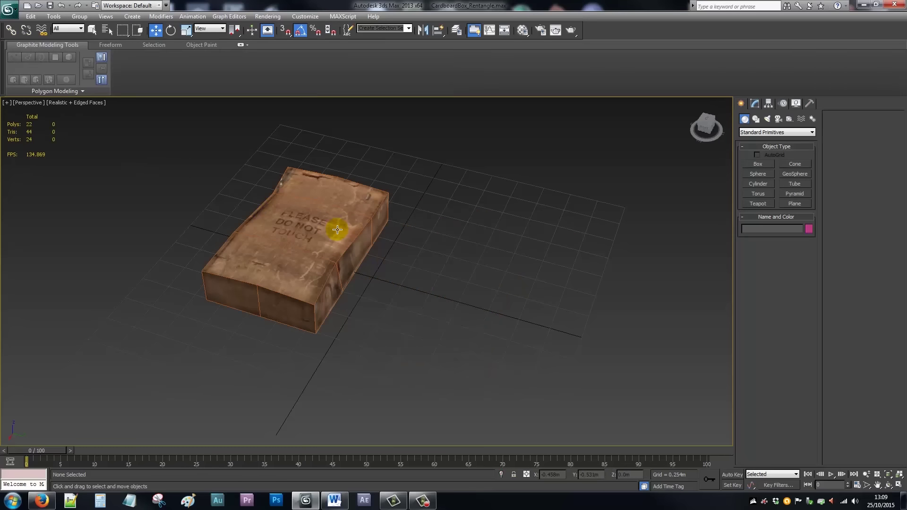
pyautogui.click(337, 229)
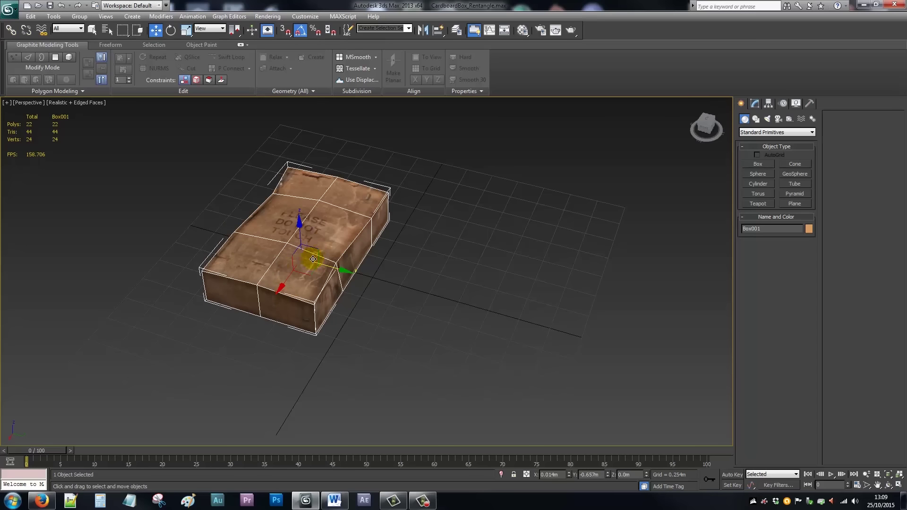
pyautogui.keyDown('alt'); pyautogui.moveTo(290, 239); pyautogui.dragTo(244, 257, button='middle'); pyautogui.keyUp('alt')
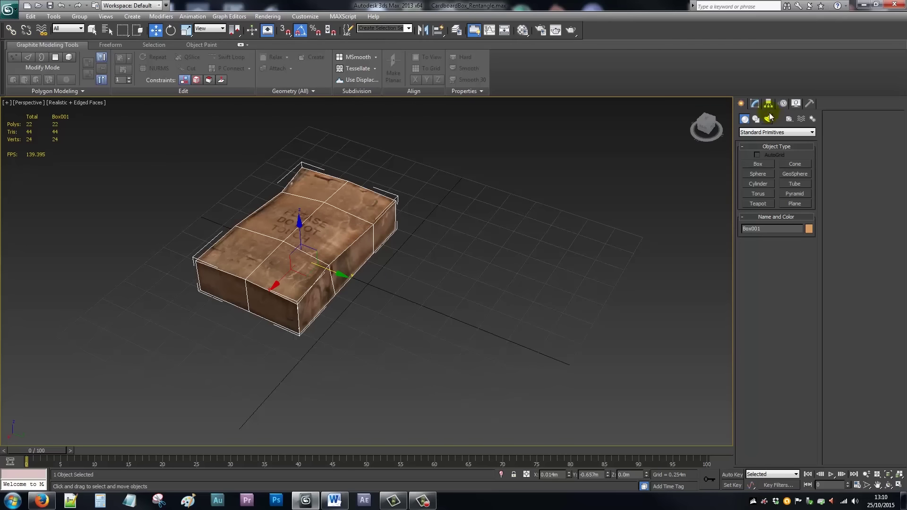
pyautogui.click(754, 103)
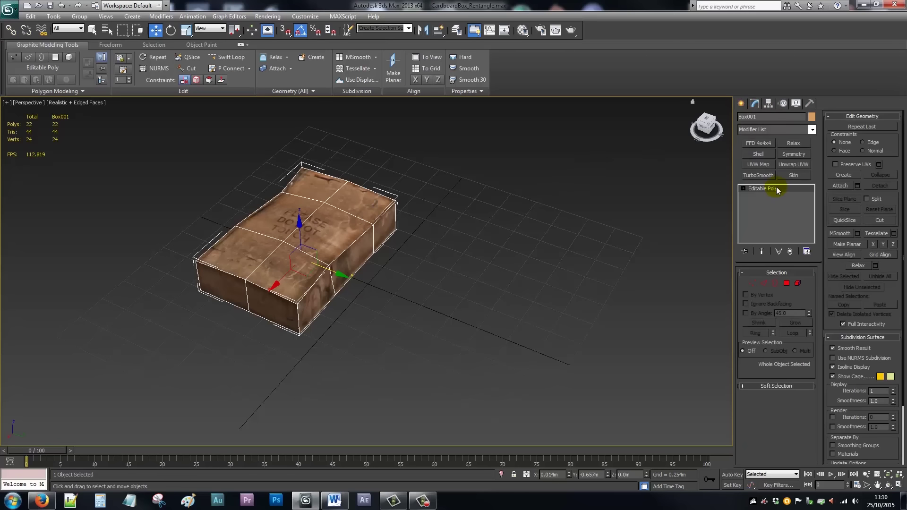
# Step: Add an Unwrap UVW modifier to Box001 and orbit around it to inspect the seams
pyautogui.click(792, 164)
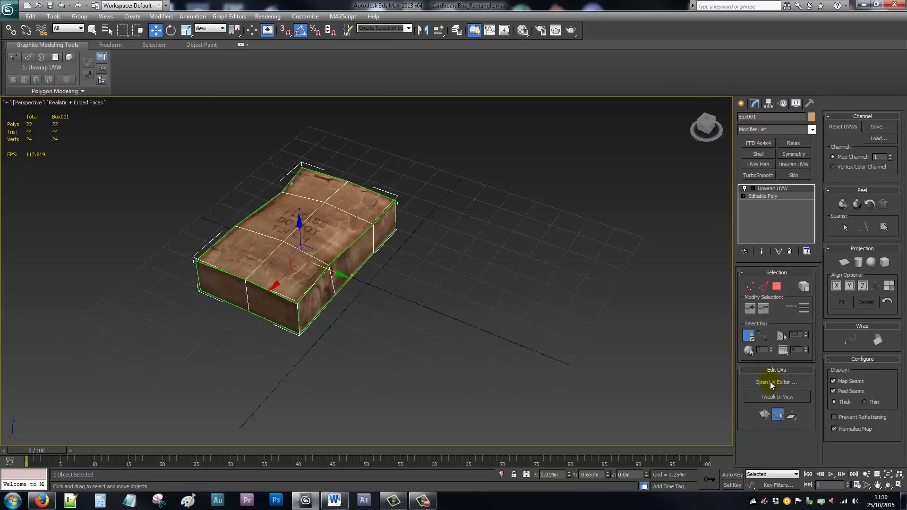
pyautogui.moveTo(304, 269)
pyautogui.keyDown('alt'); pyautogui.mouseDown(button='middle')
pyautogui.moveTo(364, 279)
pyautogui.moveTo(299, 263)
pyautogui.mouseUp(button='middle'); pyautogui.keyUp('alt')
pyautogui.keyDown('alt'); pyautogui.moveTo(339, 230); pyautogui.dragTo(411, 245, button='middle'); pyautogui.keyUp('alt')
pyautogui.keyDown('alt'); pyautogui.moveTo(313, 291); pyautogui.dragTo(266, 289, button='middle'); pyautogui.keyUp('alt')
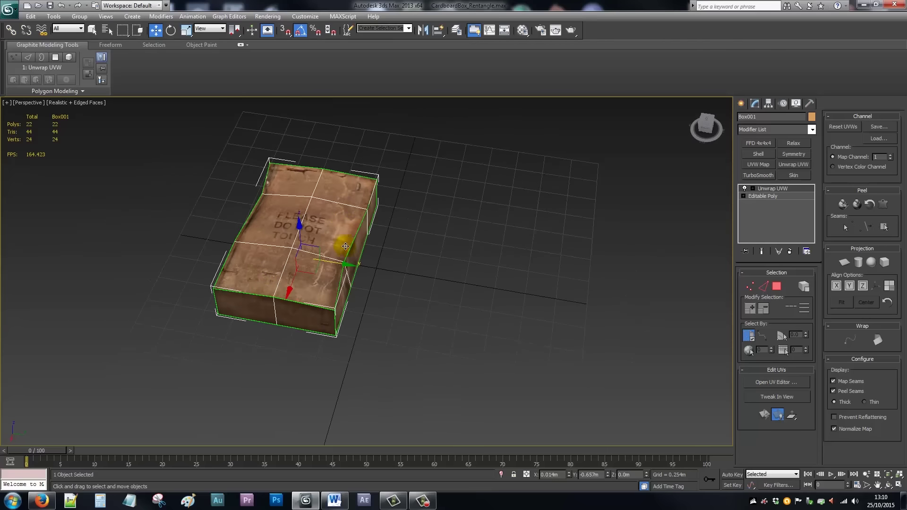
pyautogui.keyDown('alt'); pyautogui.moveTo(344, 244); pyautogui.dragTo(326, 236, button='middle'); pyautogui.keyUp('alt')
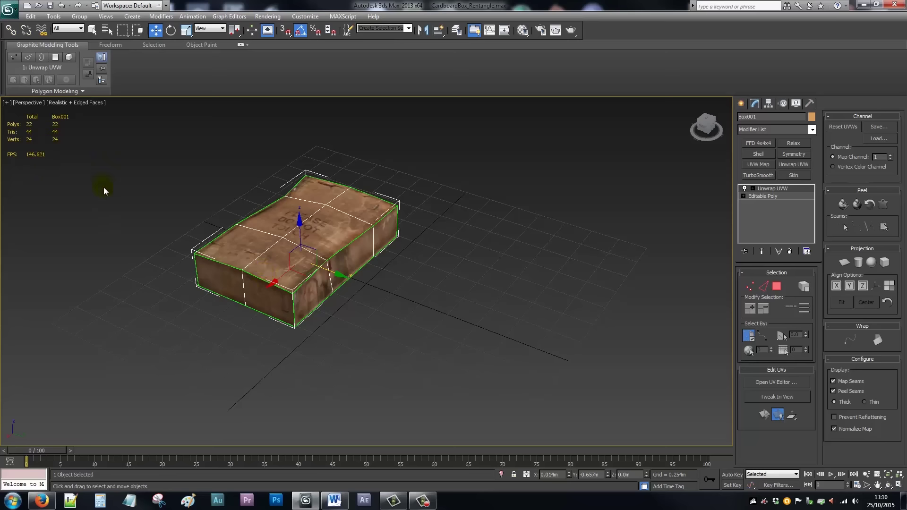
pyautogui.click(738, 107)
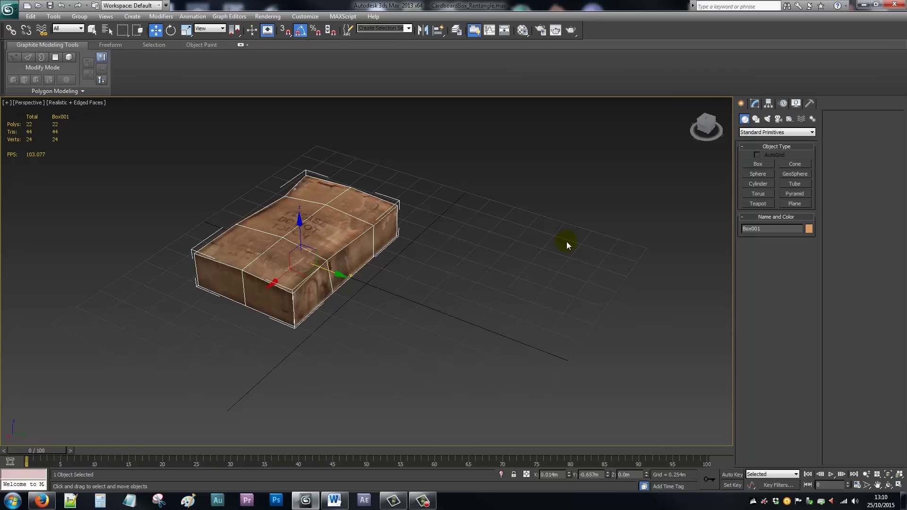
# Step: Draw a cylinder, Cylinder001, beside the box
pyautogui.click(536, 218)
pyautogui.click(757, 184)
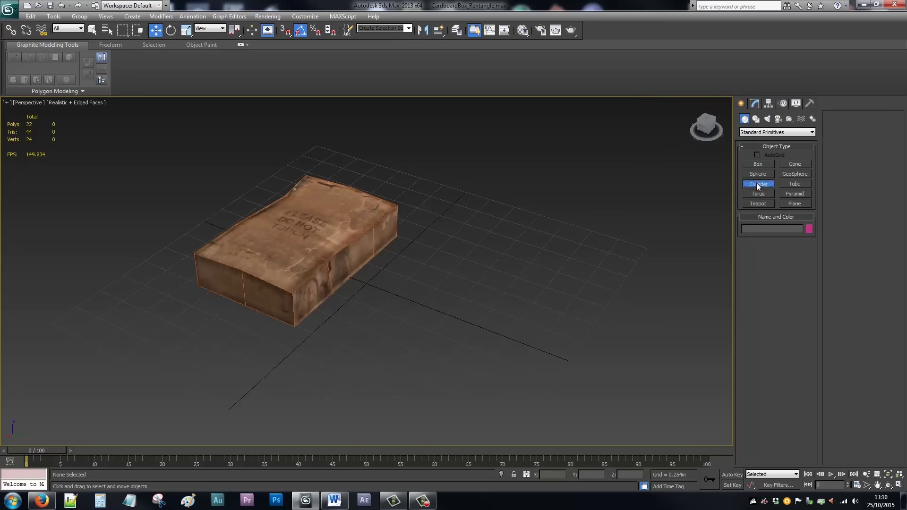
pyautogui.moveTo(423, 302)
pyautogui.mouseDown()
pyautogui.moveTo(444, 318)
pyautogui.moveTo(437, 314)
pyautogui.mouseUp()
pyautogui.click(415, 162)
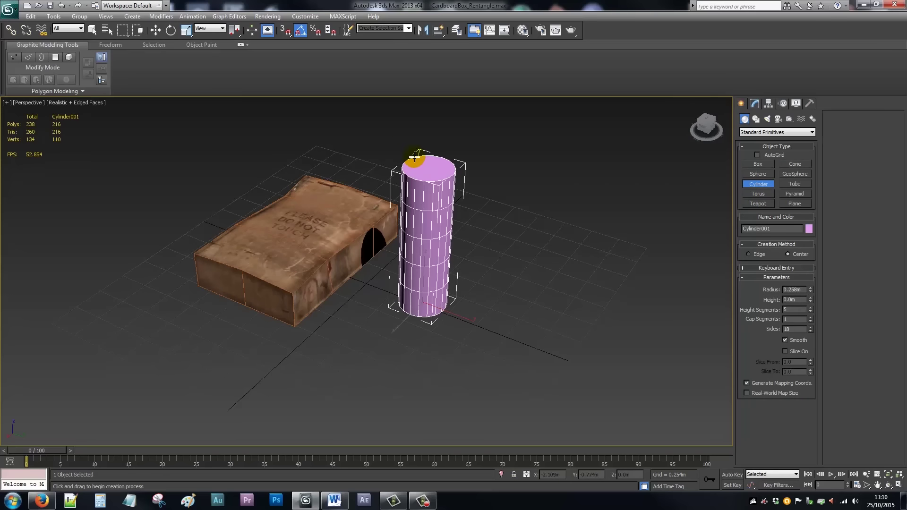
pyautogui.keyDown('alt'); pyautogui.moveTo(477, 292); pyautogui.dragTo(434, 179, button='middle'); pyautogui.keyUp('alt')
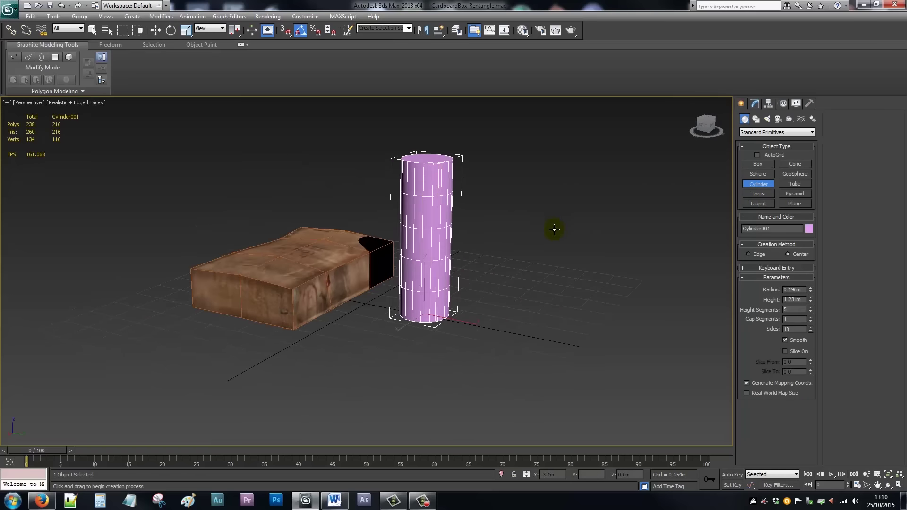
# Step: Drop Cylinder001's Height Segments from 5 to 1 and start lowering its Sides
pyautogui.click(425, 206)
pyautogui.click(418, 233)
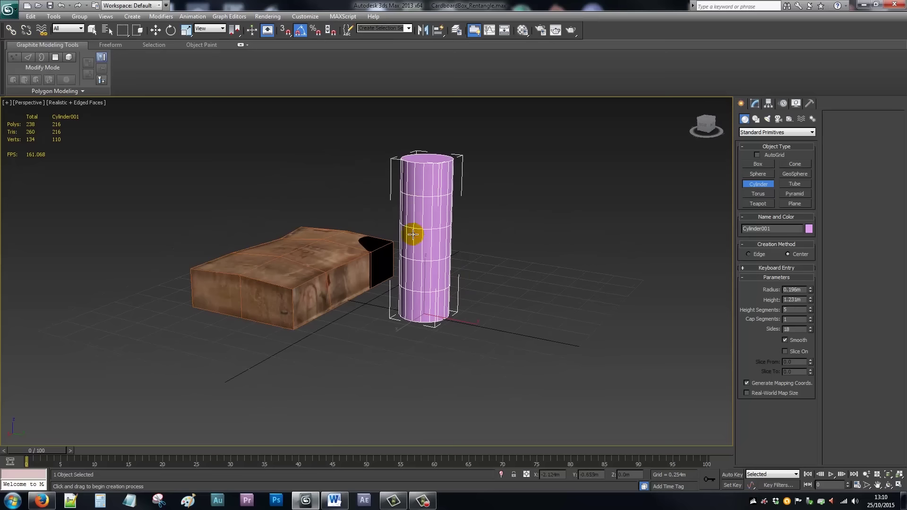
pyautogui.click(440, 224)
pyautogui.click(798, 306)
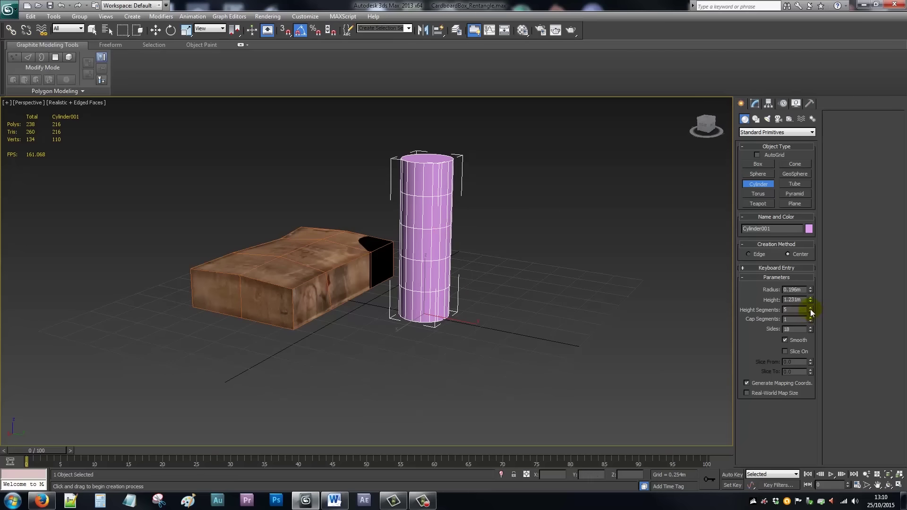
pyautogui.moveTo(810, 310); pyautogui.dragTo(809, 331)
pyautogui.click(433, 188)
pyautogui.click(434, 293)
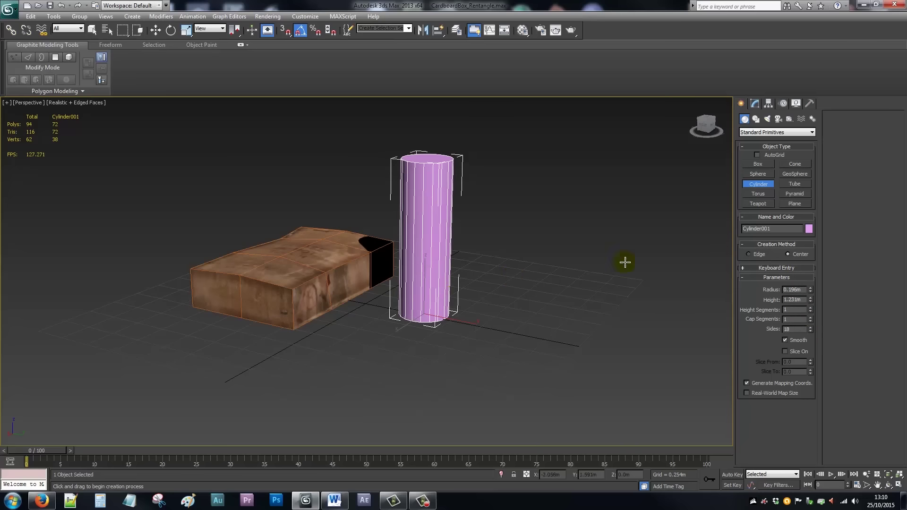
pyautogui.keyDown('alt'); pyautogui.moveTo(625, 262); pyautogui.dragTo(600, 267, button='middle'); pyautogui.keyUp('alt')
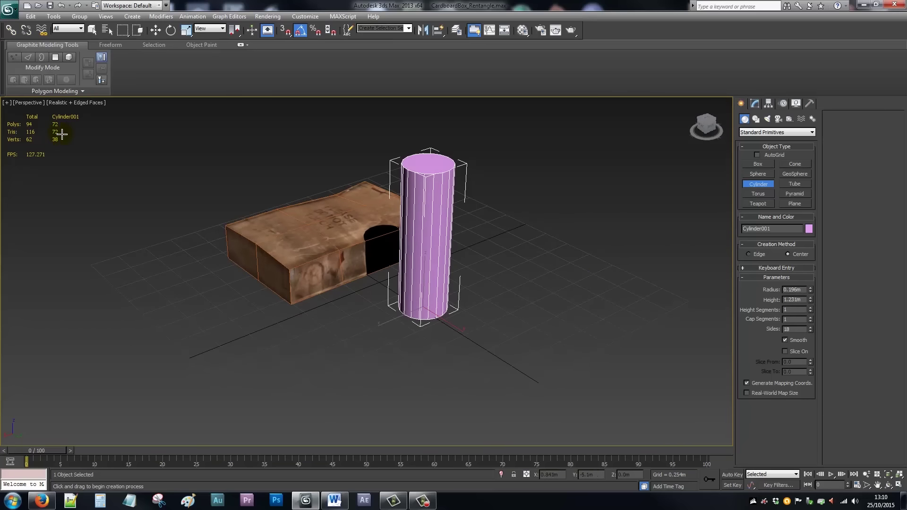
pyautogui.keyDown('alt'); pyautogui.moveTo(567, 264); pyautogui.dragTo(529, 245, button='middle'); pyautogui.keyUp('alt')
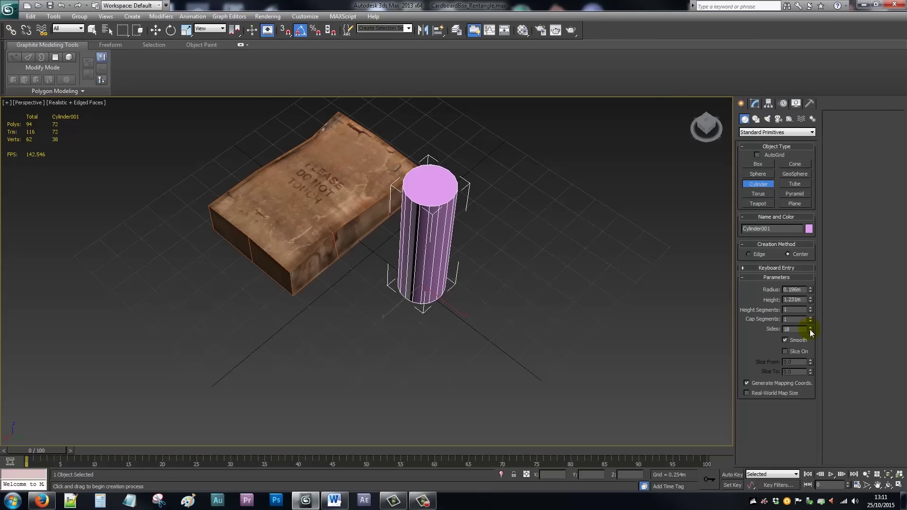
pyautogui.moveTo(810, 330); pyautogui.dragTo(814, 363)
# Step: Lower the cylinder's side count, cancel the stray new cylinder, and turn off Edged Faces
pyautogui.click(504, 248)
pyautogui.keyDown('alt'); pyautogui.moveTo(506, 259); pyautogui.dragTo(764, 123, button='middle'); pyautogui.keyUp('alt')
pyautogui.click(594, 191)
pyautogui.rightClick(594, 191)
pyautogui.press('w')
pyautogui.click(95, 103)
pyautogui.click(144, 146)
# Step: Select the cardboard box and orbit to look at its underside
pyautogui.moveTo(387, 237)
pyautogui.keyDown('alt'); pyautogui.mouseDown(button='middle')
pyautogui.moveTo(398, 239)
pyautogui.moveTo(350, 207)
pyautogui.moveTo(300, 208)
pyautogui.moveTo(371, 233)
pyautogui.moveTo(421, 229)
pyautogui.mouseUp(button='middle'); pyautogui.keyUp('alt')
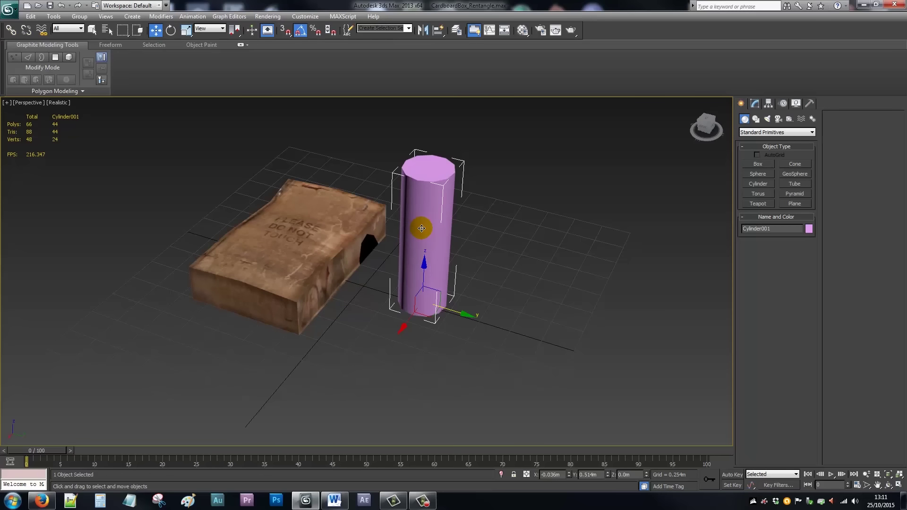
pyautogui.click(357, 227)
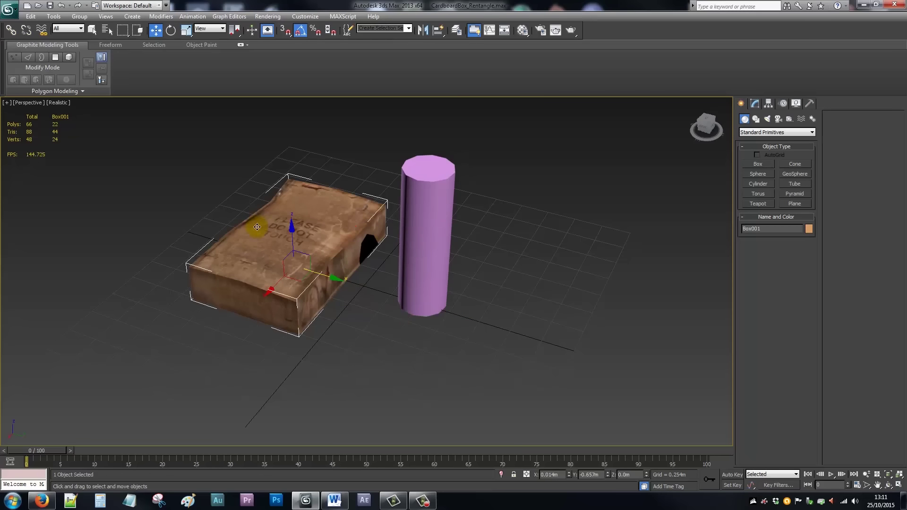
pyautogui.moveTo(287, 226); pyautogui.dragTo(388, 230, button='middle')
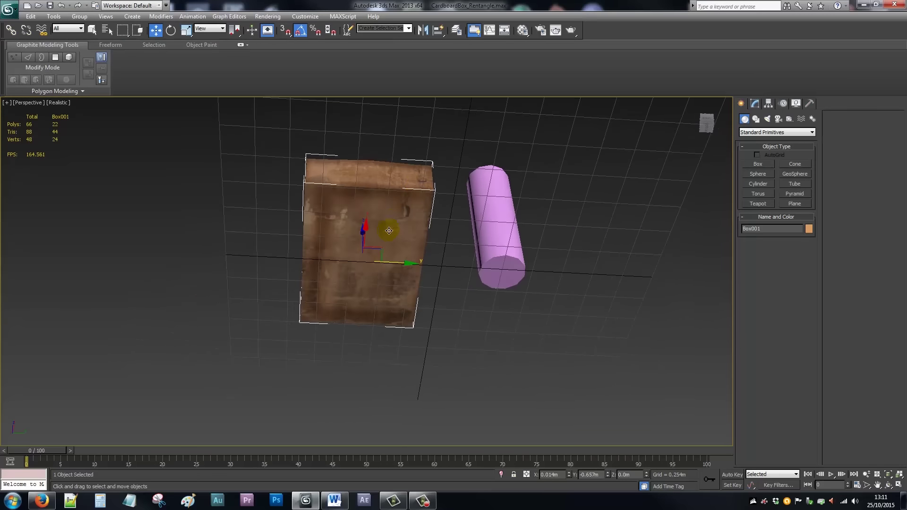
pyautogui.keyDown('alt'); pyautogui.moveTo(424, 180); pyautogui.dragTo(391, 167, button='middle'); pyautogui.keyUp('alt')
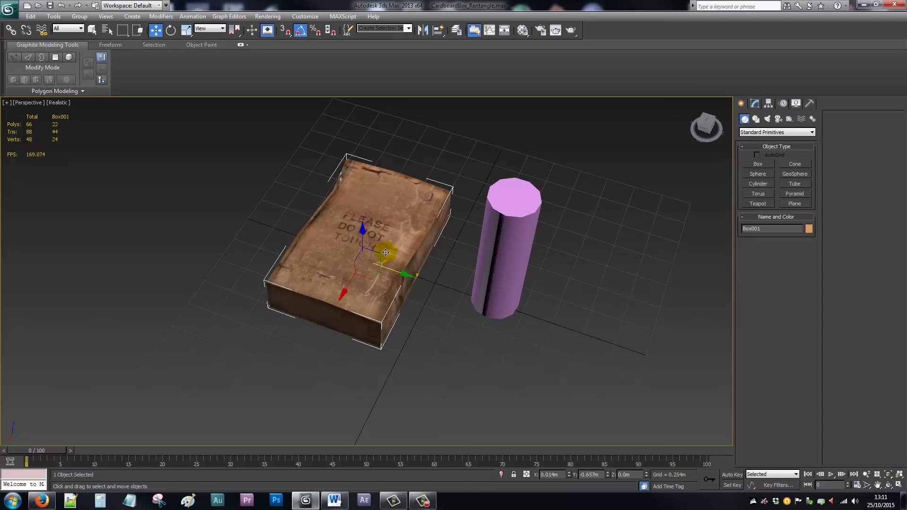
pyautogui.keyDown('alt'); pyautogui.moveTo(385, 253); pyautogui.dragTo(387, 288, button='middle'); pyautogui.keyUp('alt')
pyautogui.click(754, 103)
# Step: Collapse Box001's Unwrap UVW into Editable Poly and enter Polygon level
pyautogui.rightClick(756, 197)
pyautogui.click(799, 297)
pyautogui.click(743, 188)
pyautogui.click(762, 219)
# Step: Delete the six bottom polygons, leaving Box001 at 16 polygons and open underneath
pyautogui.click(347, 238)
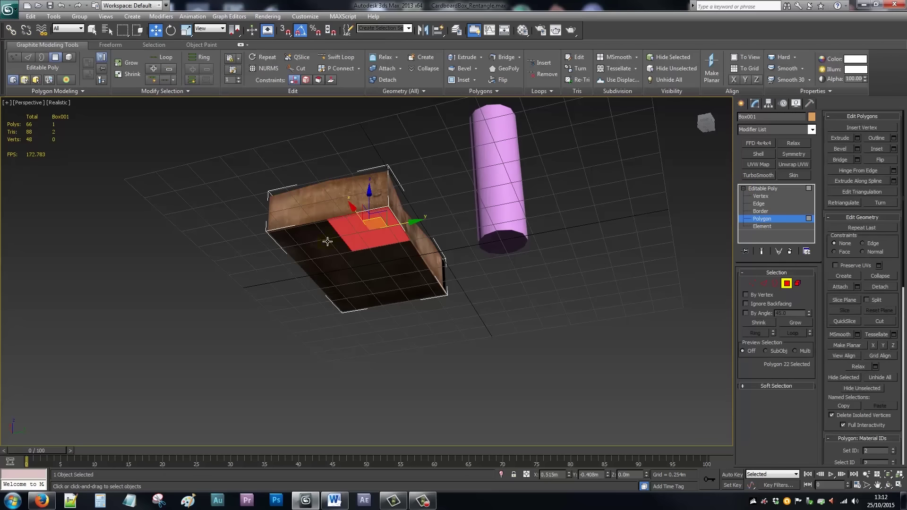
pyautogui.keyDown('ctrl'); pyautogui.click(329, 242); pyautogui.keyUp('ctrl')
pyautogui.keyDown('ctrl'); pyautogui.click(338, 274); pyautogui.keyUp('ctrl')
pyautogui.keyDown('ctrl'); pyautogui.click(401, 259); pyautogui.keyUp('ctrl')
pyautogui.keyDown('ctrl'); pyautogui.click(411, 288); pyautogui.keyUp('ctrl')
pyautogui.keyDown('ctrl'); pyautogui.click(356, 295); pyautogui.keyUp('ctrl')
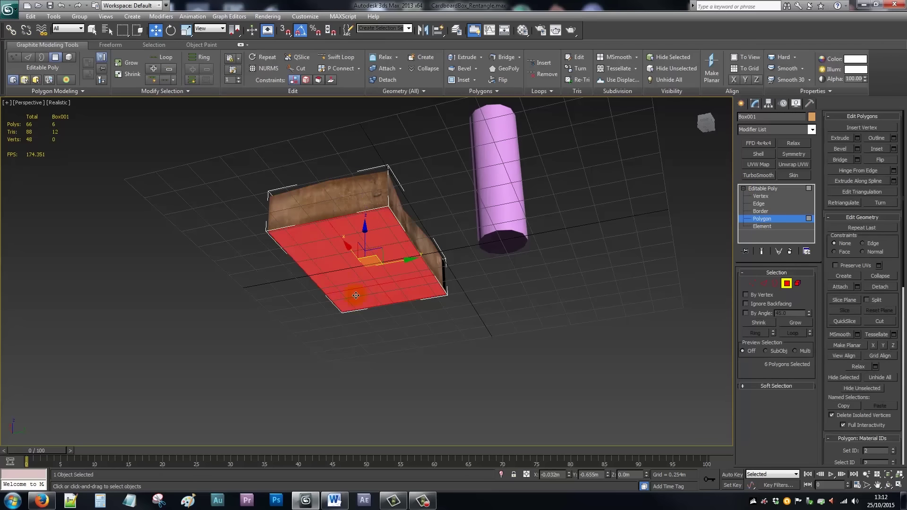
pyautogui.press('Delete')
pyautogui.keyDown('alt'); pyautogui.moveTo(406, 193); pyautogui.dragTo(424, 252, button='middle'); pyautogui.keyUp('alt')
pyautogui.click(740, 102)
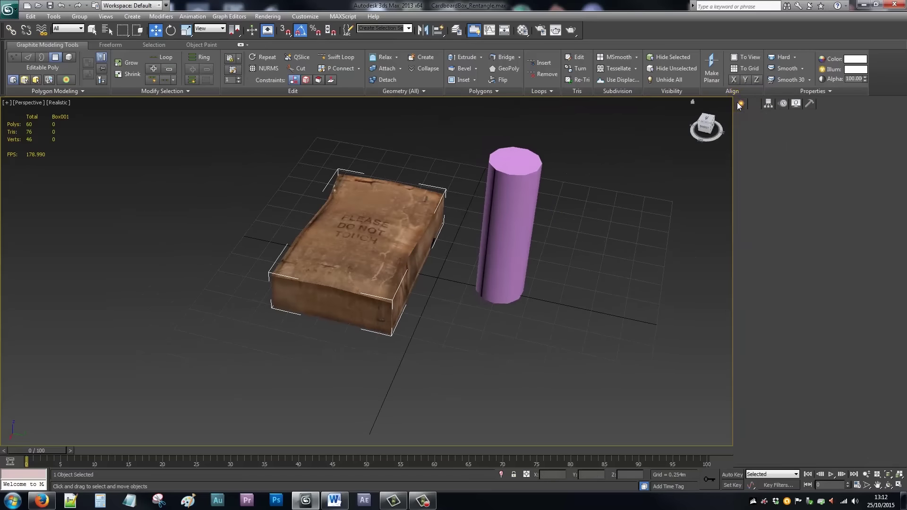
pyautogui.keyDown('alt'); pyautogui.moveTo(423, 254); pyautogui.dragTo(438, 191, button='middle'); pyautogui.keyUp('alt')
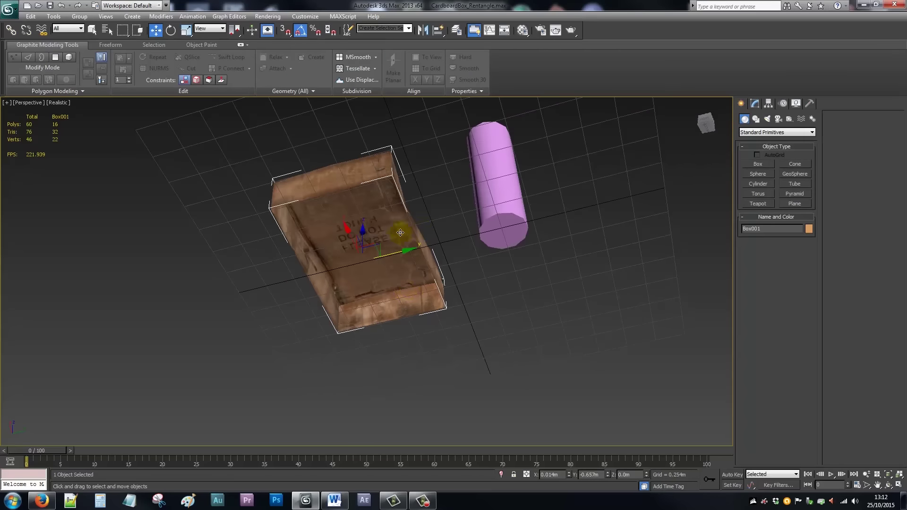
pyautogui.keyDown('alt'); pyautogui.moveTo(472, 197); pyautogui.dragTo(469, 276, button='middle'); pyautogui.keyUp('alt')
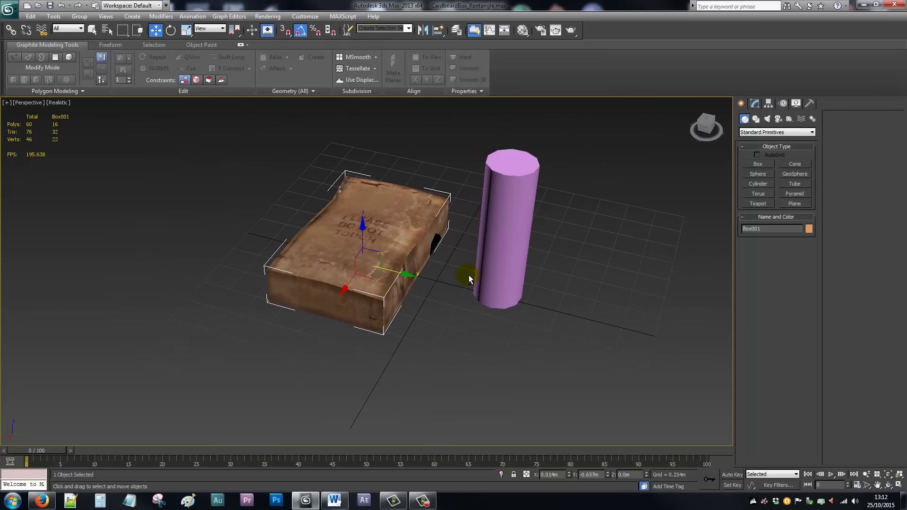
# Step: Convert Cylinder001 to Editable Poly and enter its Polygon level
pyautogui.click(508, 243)
pyautogui.keyDown('alt'); pyautogui.moveTo(508, 243); pyautogui.dragTo(500, 219, button='middle'); pyautogui.keyUp('alt')
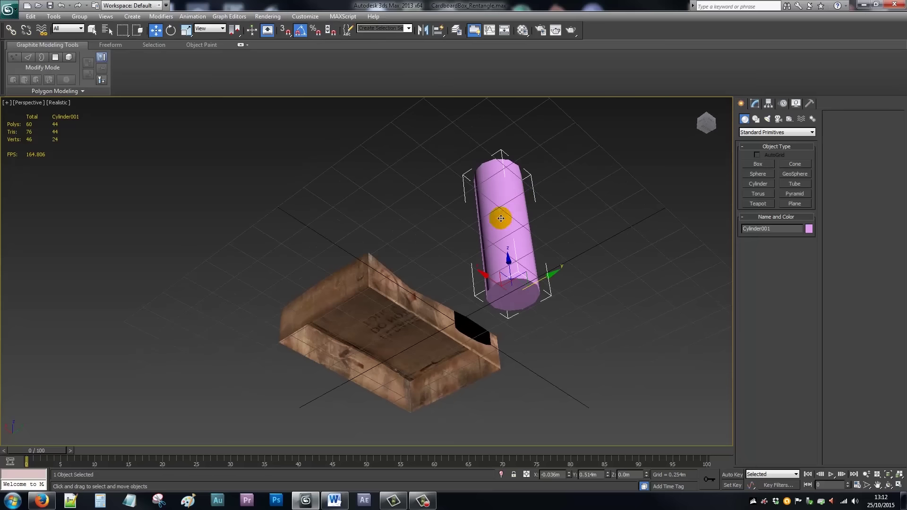
pyautogui.rightClick(500, 218)
pyautogui.moveTo(588, 305)
pyautogui.click(614, 316)
pyautogui.click(741, 188)
pyautogui.click(762, 219)
# Step: Delete Cylinder001's bottom cap and then its top cap, leaving an open tube
pyautogui.click(508, 299)
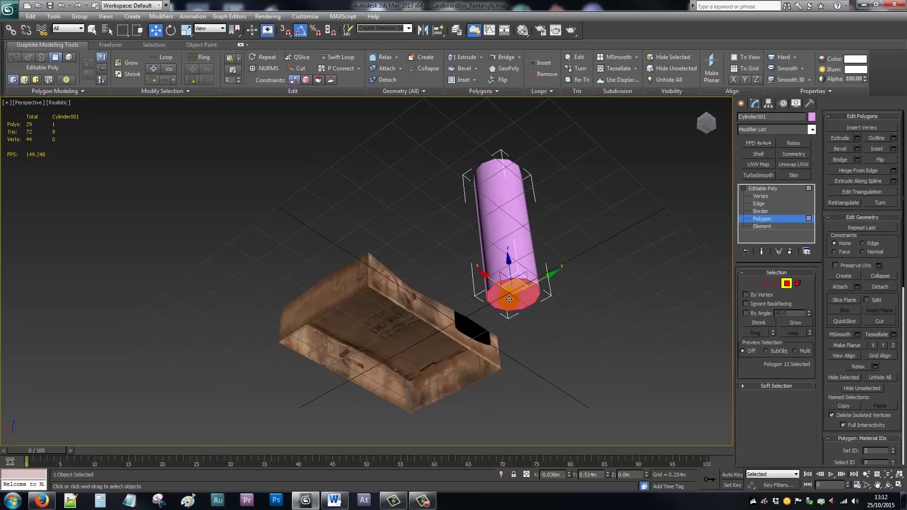
pyautogui.press('Delete')
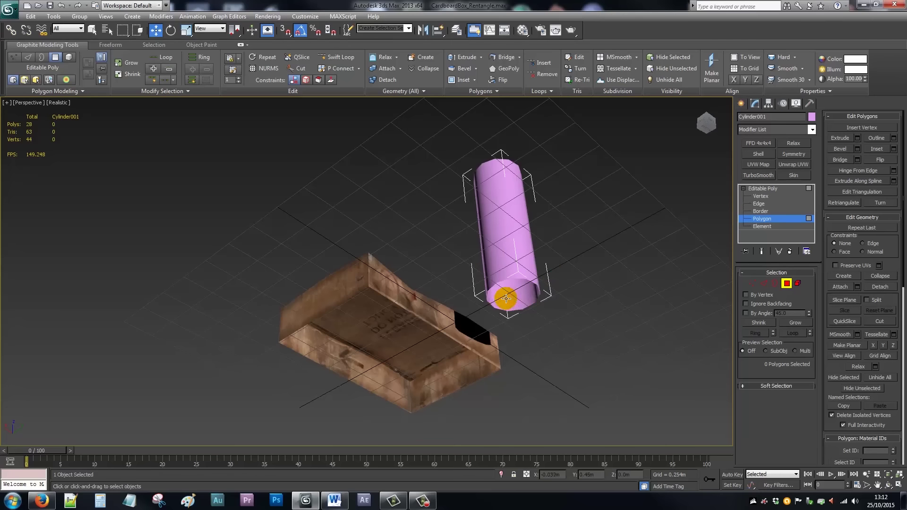
pyautogui.keyDown('alt'); pyautogui.moveTo(506, 182); pyautogui.dragTo(503, 252, button='middle'); pyautogui.keyUp('alt')
pyautogui.click(519, 159)
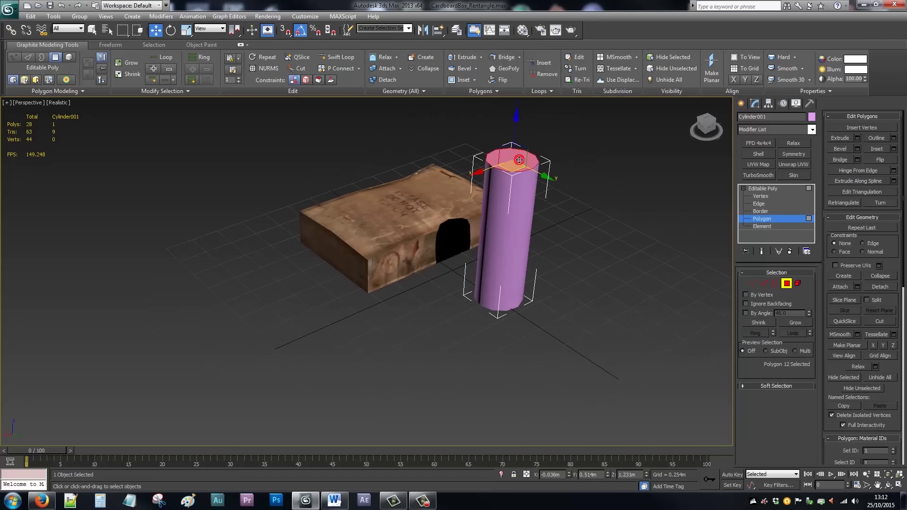
pyautogui.press('Delete')
pyautogui.click(742, 102)
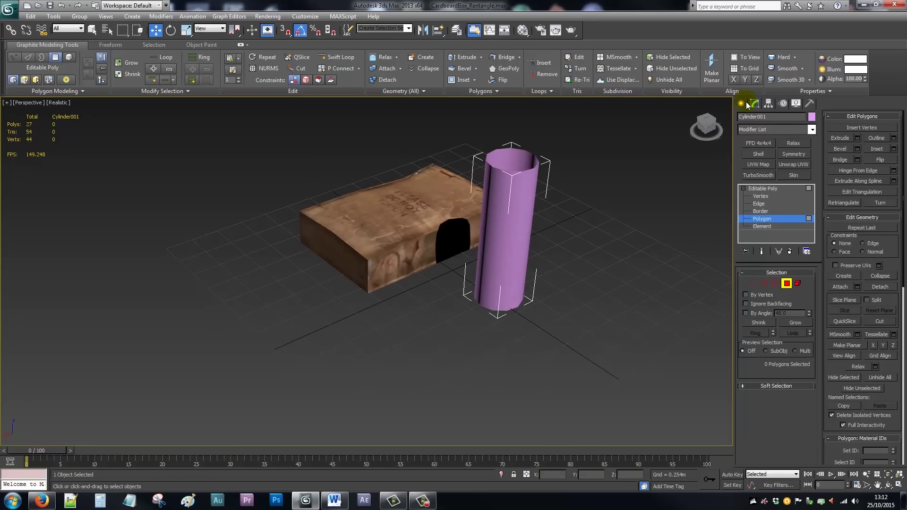
pyautogui.click(622, 166)
pyautogui.keyDown('alt'); pyautogui.moveTo(623, 166); pyautogui.dragTo(602, 211, button='middle'); pyautogui.keyUp('alt')
pyautogui.keyDown('alt'); pyautogui.moveTo(547, 206); pyautogui.dragTo(519, 219, button='middle'); pyautogui.keyUp('alt')
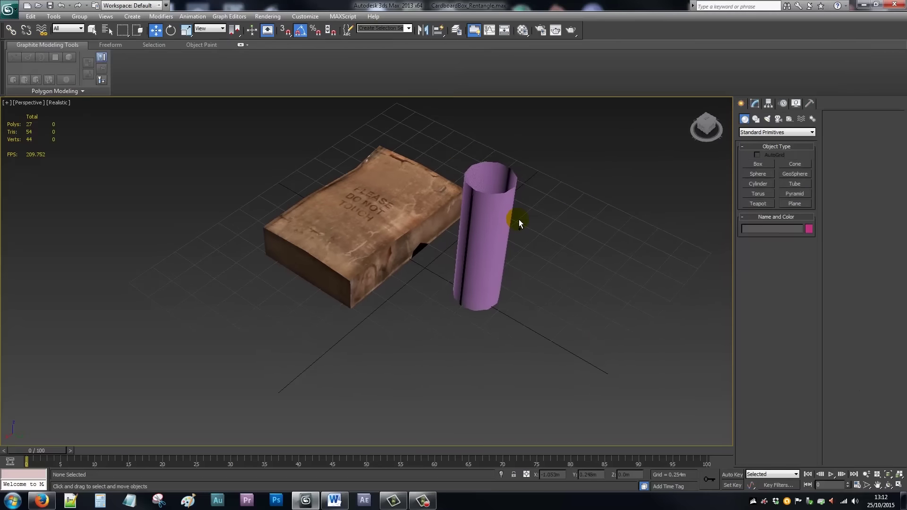
# Step: Clone the open cylinder as Cylinder002 and raise the copy above it
pyautogui.click(519, 219)
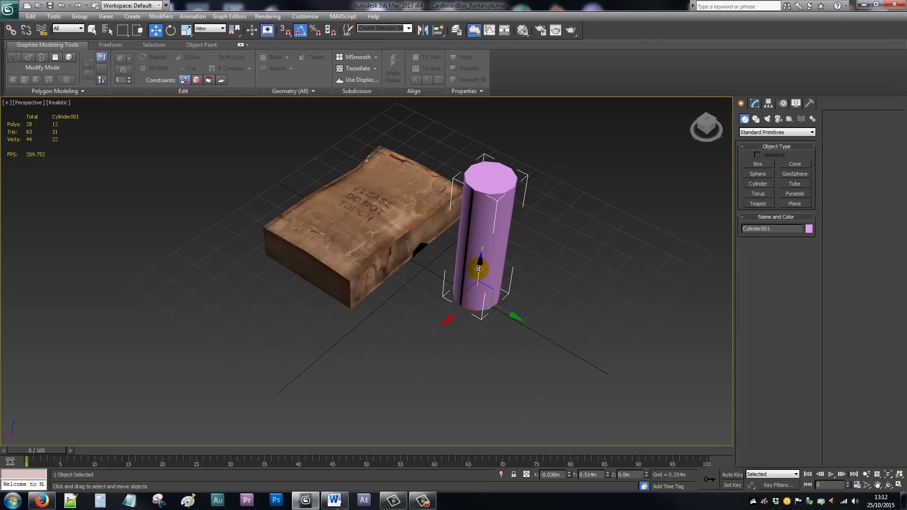
pyautogui.moveTo(480, 269)
pyautogui.keyDown('alt'); pyautogui.mouseDown(button='middle')
pyautogui.moveTo(498, 186)
pyautogui.moveTo(496, 222)
pyautogui.moveTo(470, 170)
pyautogui.moveTo(485, 199)
pyautogui.moveTo(502, 285)
pyautogui.moveTo(488, 273)
pyautogui.mouseUp(button='middle'); pyautogui.keyUp('alt')
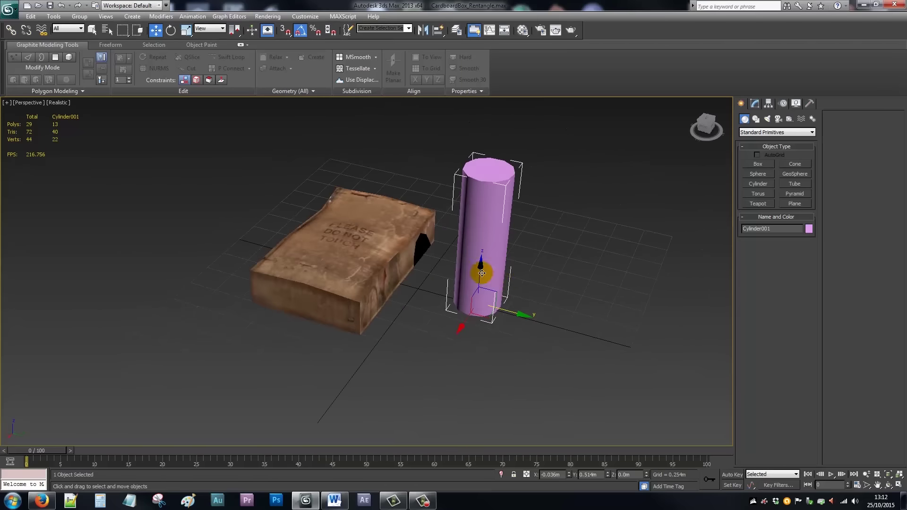
pyautogui.moveTo(477, 269)
pyautogui.keyDown('shift'); pyautogui.mouseDown()
pyautogui.moveTo(475, 121)
pyautogui.moveTo(492, 100)
pyautogui.mouseUp(); pyautogui.keyUp('shift')
pyautogui.click(454, 289)
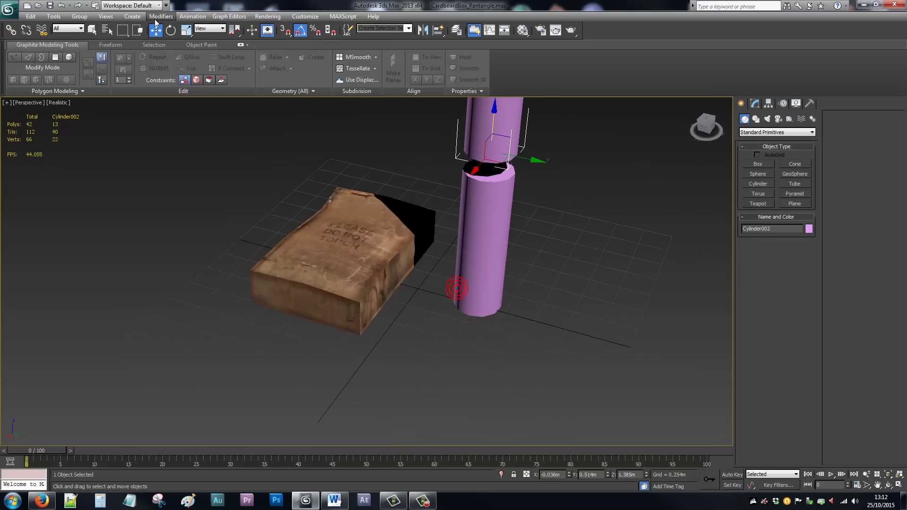
# Step: Rotate Cylinder002 to lie horizontally and scale it up
pyautogui.click(170, 30)
pyautogui.moveTo(510, 147); pyautogui.dragTo(546, 175)
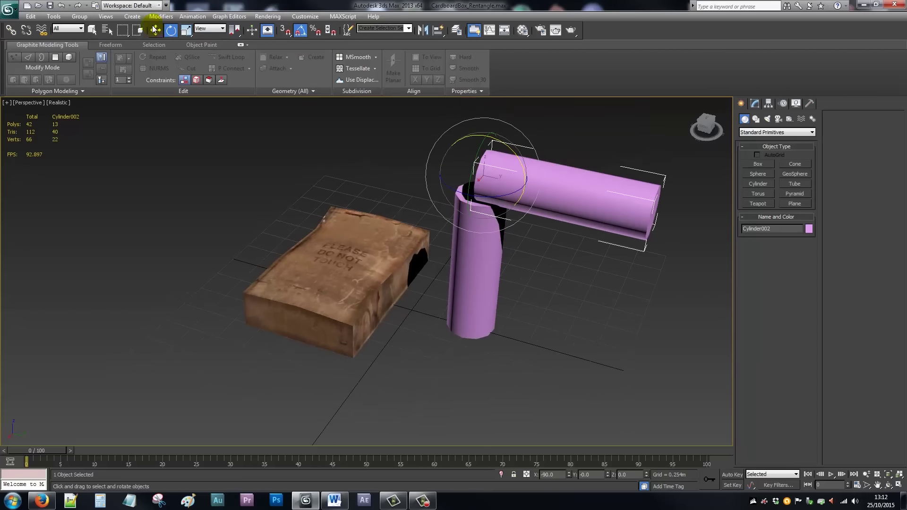
pyautogui.click(186, 30)
pyautogui.moveTo(485, 177); pyautogui.dragTo(458, 127)
# Step: Lower the horizontal Cylinder002 onto the vertical cylinder to form a T
pyautogui.press('w')
pyautogui.moveTo(458, 128); pyautogui.dragTo(369, 138, button='middle')
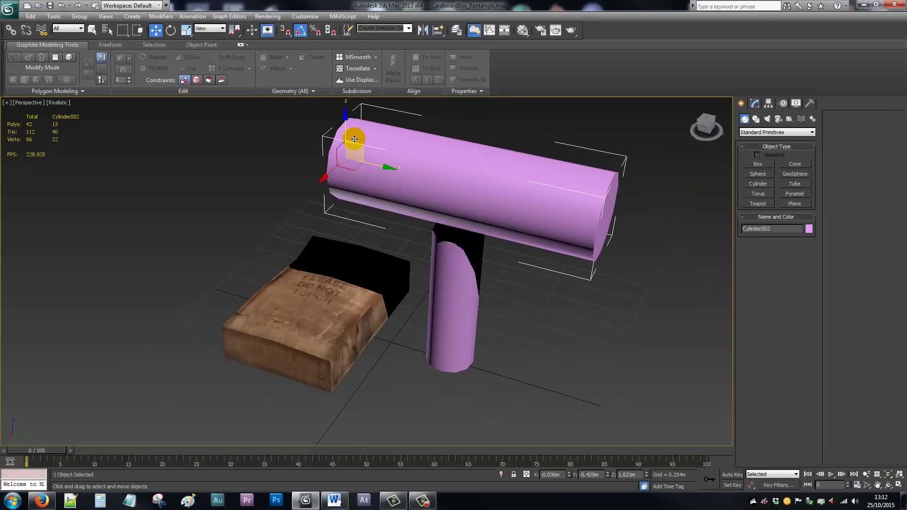
pyautogui.moveTo(362, 125); pyautogui.dragTo(357, 158)
pyautogui.moveTo(472, 203)
pyautogui.keyDown('alt'); pyautogui.mouseDown(button='middle')
pyautogui.moveTo(389, 162)
pyautogui.moveTo(389, 152)
pyautogui.moveTo(424, 158)
pyautogui.moveTo(466, 186)
pyautogui.mouseUp(button='middle'); pyautogui.keyUp('alt')
pyautogui.click(517, 335)
pyautogui.keyDown('alt'); pyautogui.moveTo(517, 335); pyautogui.dragTo(526, 269, button='middle'); pyautogui.keyUp('alt')
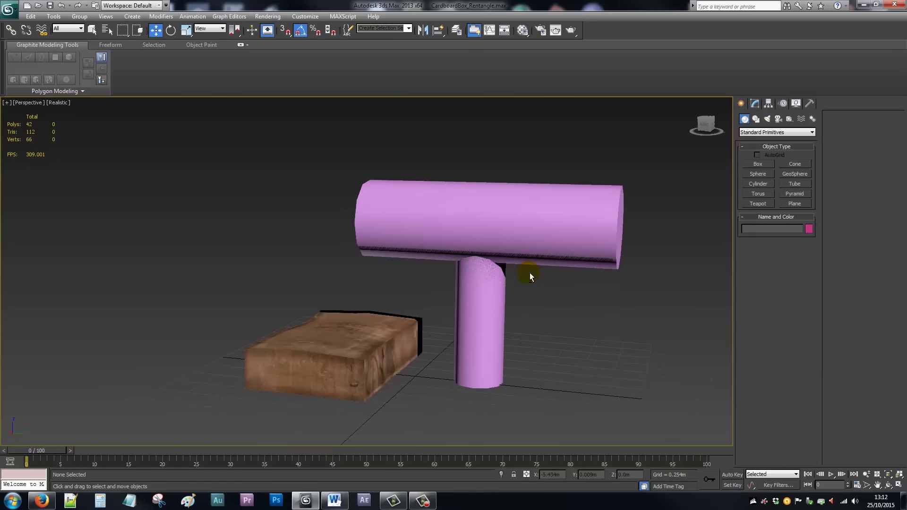
# Step: Move Cylinder001 down below the crossbar to expose its top cap
pyautogui.click(477, 288)
pyautogui.moveTo(511, 310)
pyautogui.keyDown('alt'); pyautogui.mouseDown(button='middle')
pyautogui.moveTo(516, 269)
pyautogui.moveTo(491, 239)
pyautogui.mouseUp(button='middle'); pyautogui.keyUp('alt')
pyautogui.moveTo(492, 239)
pyautogui.mouseDown()
pyautogui.moveTo(479, 371)
pyautogui.moveTo(494, 320)
pyautogui.moveTo(484, 330)
pyautogui.moveTo(491, 354)
pyautogui.moveTo(491, 328)
pyautogui.mouseUp()
pyautogui.keyDown('alt'); pyautogui.moveTo(492, 328); pyautogui.dragTo(491, 257, button='middle'); pyautogui.keyUp('alt')
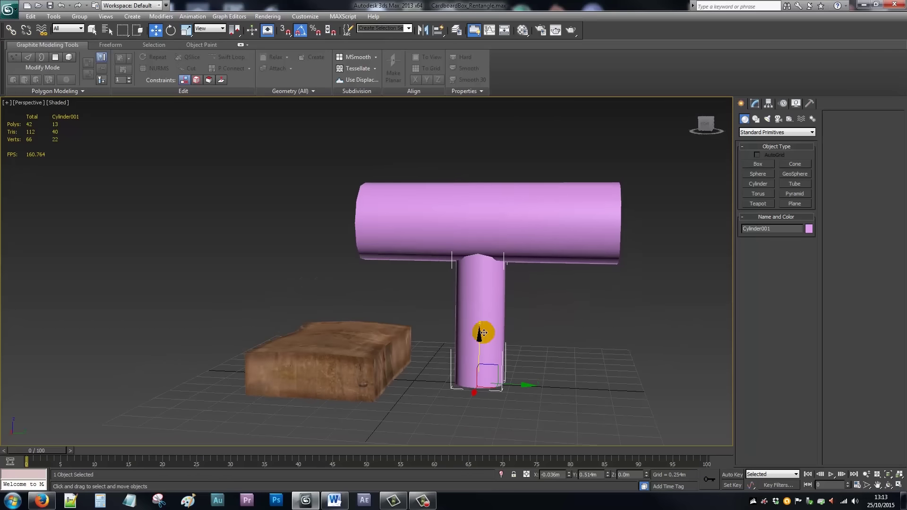
pyautogui.moveTo(478, 340); pyautogui.dragTo(478, 397)
pyautogui.keyDown('alt'); pyautogui.moveTo(477, 397); pyautogui.dragTo(525, 307, button='middle'); pyautogui.keyUp('alt')
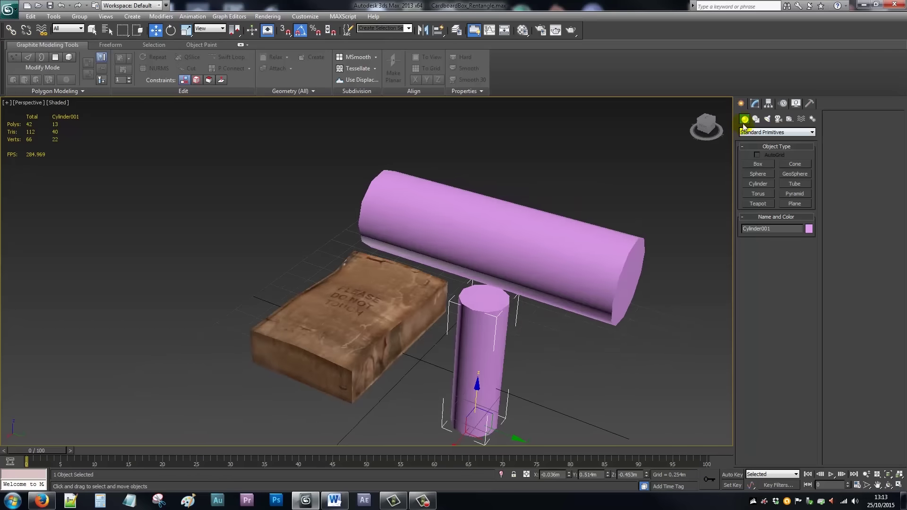
# Step: Delete Cylinder001's top cap at Polygon level, leaving it at 12 polygons
pyautogui.click(754, 103)
pyautogui.click(760, 220)
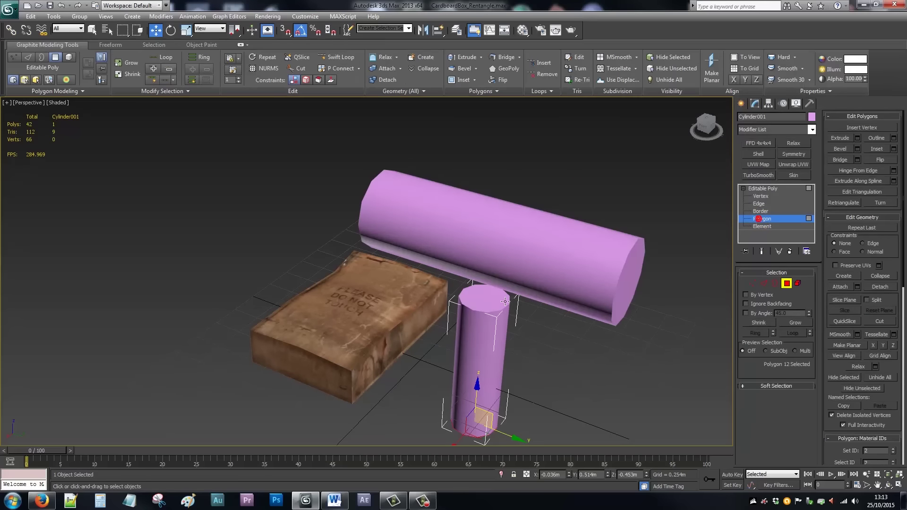
pyautogui.click(483, 295)
pyautogui.press('Delete')
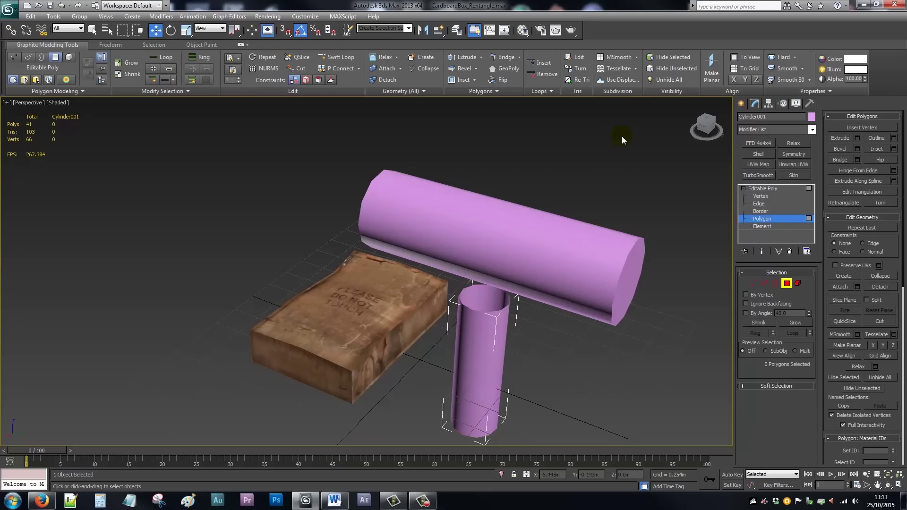
pyautogui.click(741, 103)
# Step: Raise Cylinder001 back up into the horizontal tube
pyautogui.moveTo(474, 388); pyautogui.dragTo(480, 359)
pyautogui.keyDown('alt'); pyautogui.moveTo(480, 359); pyautogui.dragTo(556, 309, button='middle'); pyautogui.keyUp('alt')
pyautogui.click(556, 309)
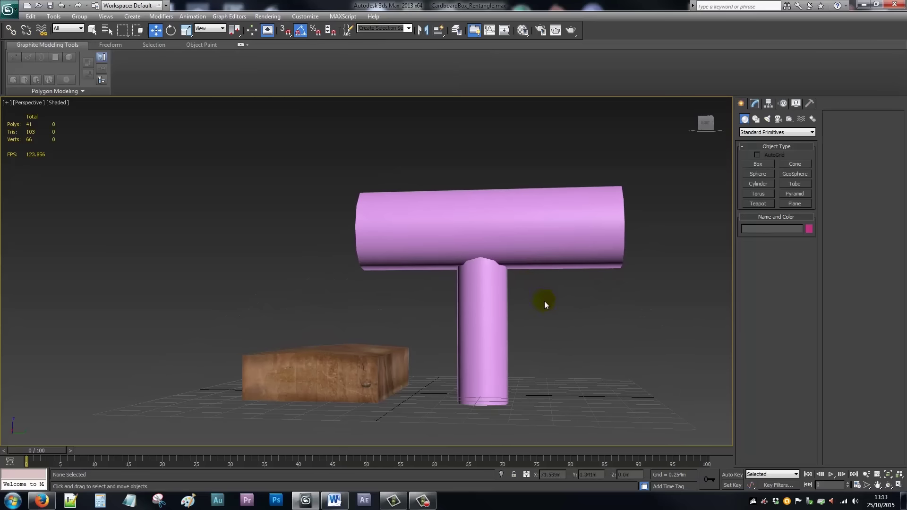
pyautogui.keyDown('alt'); pyautogui.moveTo(540, 299); pyautogui.dragTo(432, 270, button='middle'); pyautogui.keyUp('alt')
# Step: Select the textured box and switch the viewport to Edged Faces shading
pyautogui.click(413, 276)
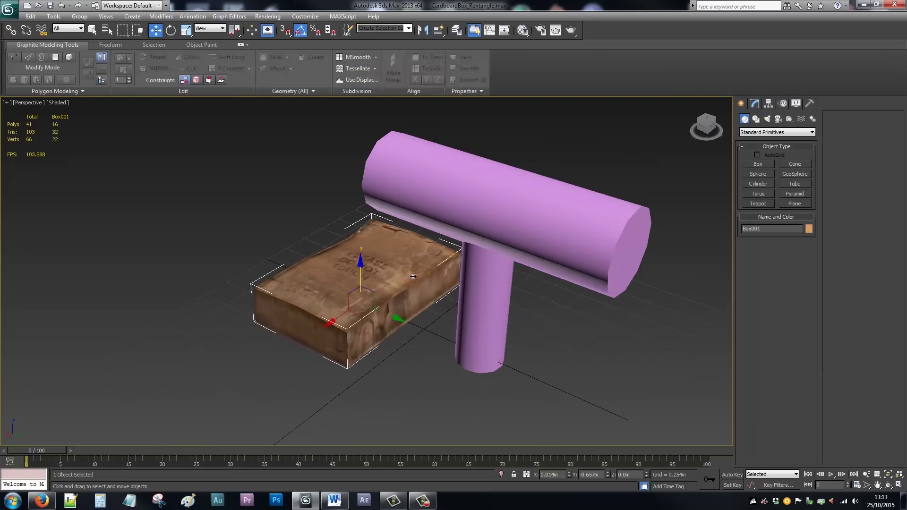
pyautogui.click(62, 102)
pyautogui.click(106, 144)
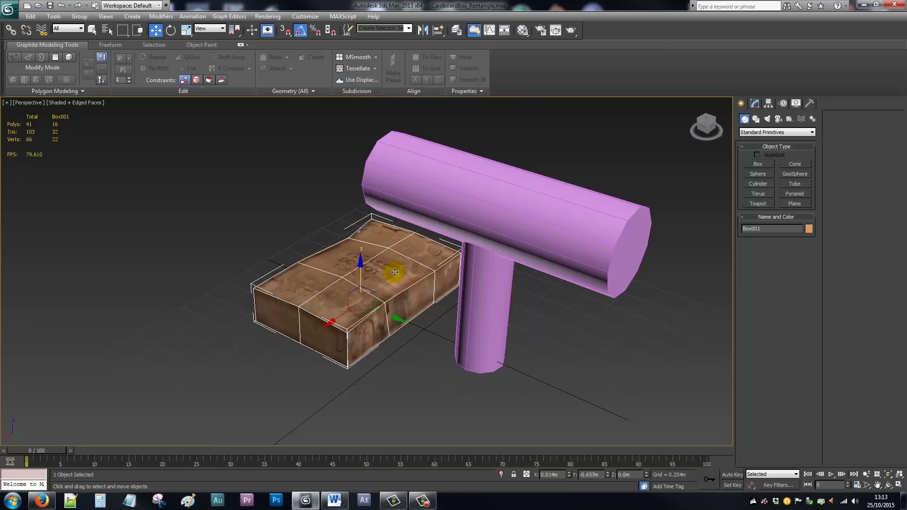
# Step: Orbit and zoom around the box and T-shaped cylinders to inspect their low-poly edges
pyautogui.click(508, 270)
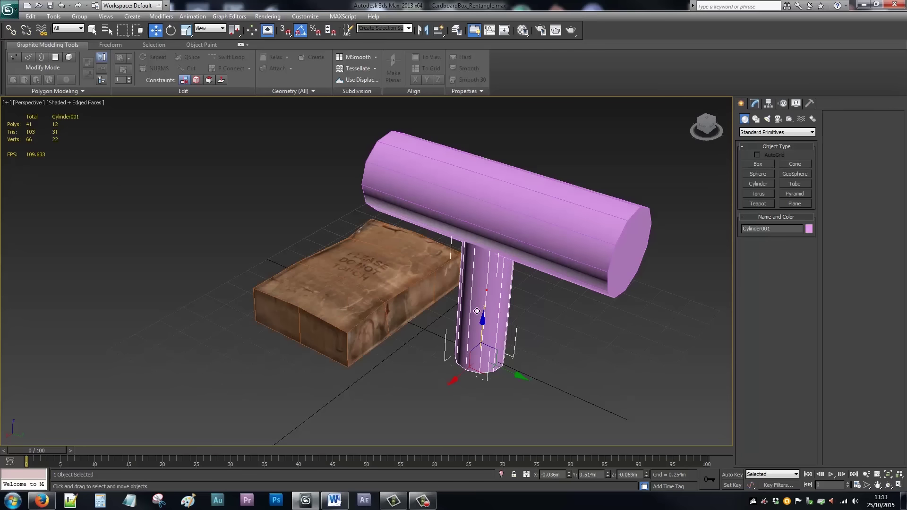
pyautogui.keyDown('alt'); pyautogui.moveTo(505, 313); pyautogui.dragTo(488, 314, button='middle'); pyautogui.keyUp('alt')
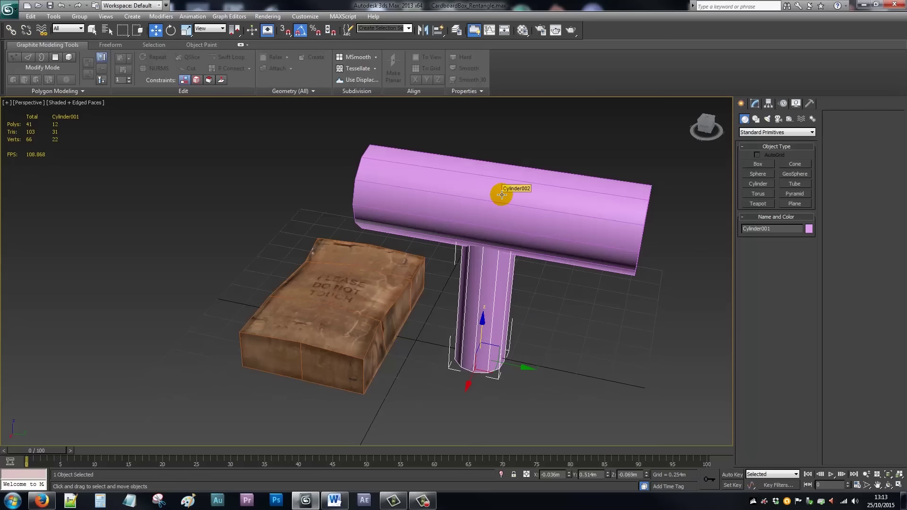
pyautogui.scroll(-5, 457, 239)
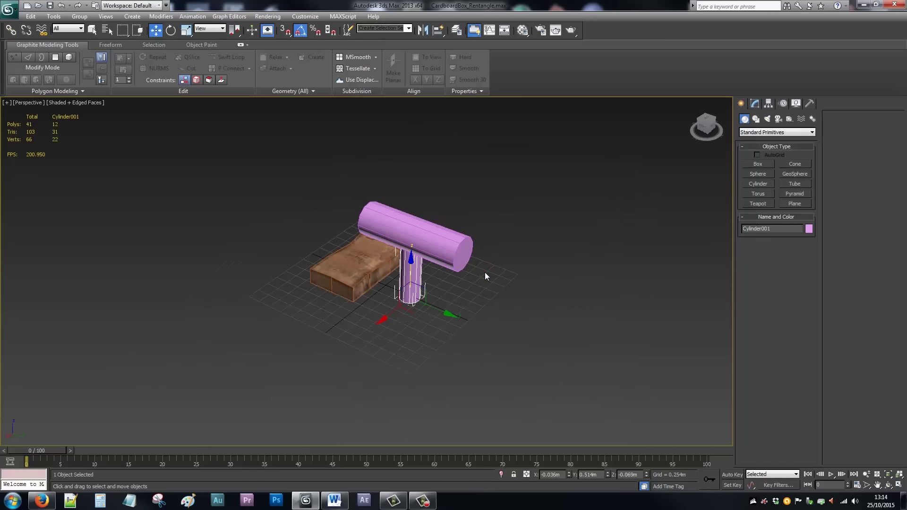
pyautogui.click(485, 275)
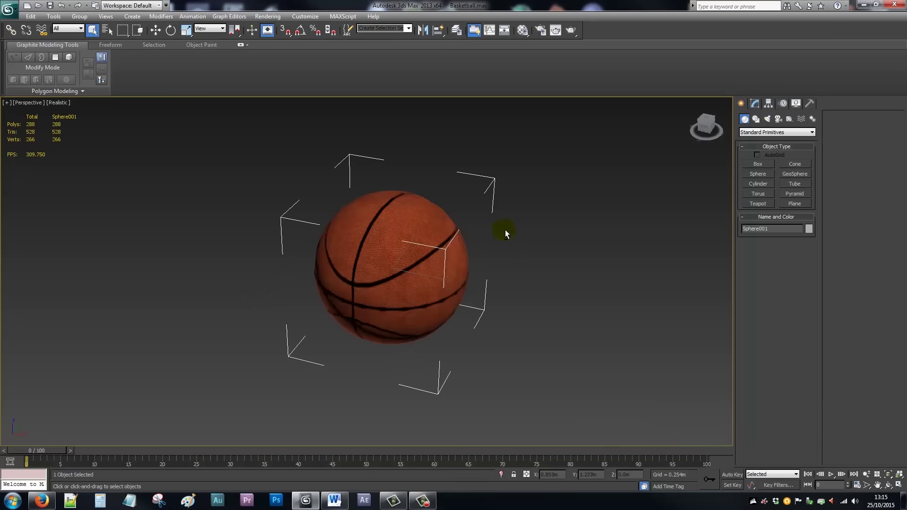
pyautogui.keyDown('alt'); pyautogui.moveTo(505, 229); pyautogui.dragTo(447, 240, button='middle'); pyautogui.keyUp('alt')
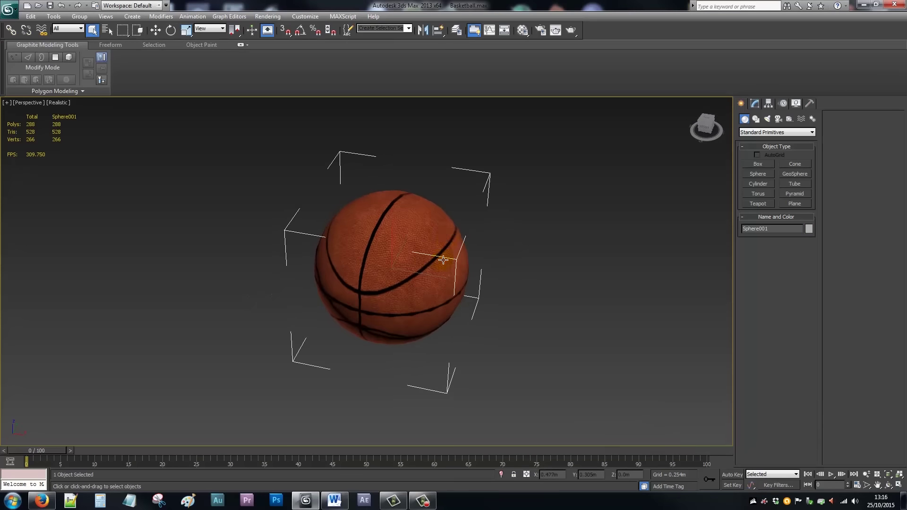
# Step: Show Edged Faces on the 288-polygon basketball, inspect it, then delete Sphere001
pyautogui.keyDown('alt'); pyautogui.moveTo(443, 259); pyautogui.dragTo(112, 105, button='middle'); pyautogui.keyUp('alt')
pyautogui.press('w')
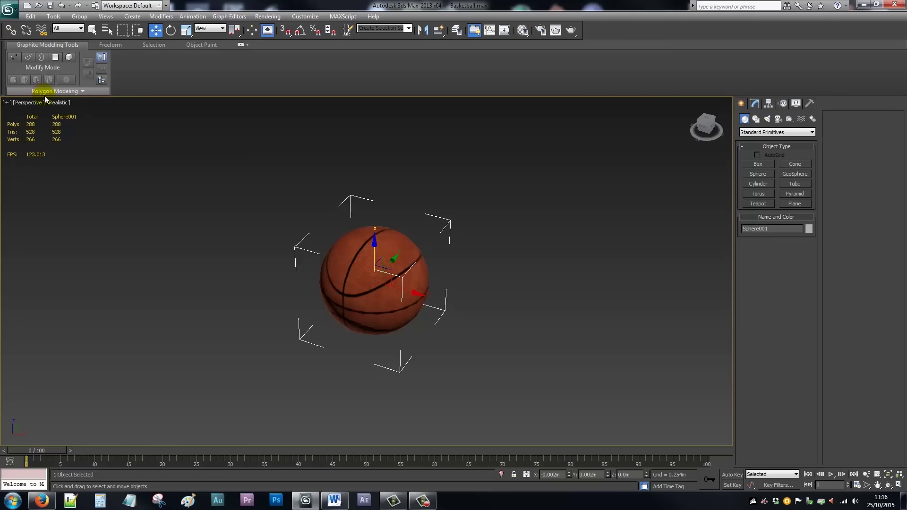
pyautogui.click(55, 103)
pyautogui.click(93, 146)
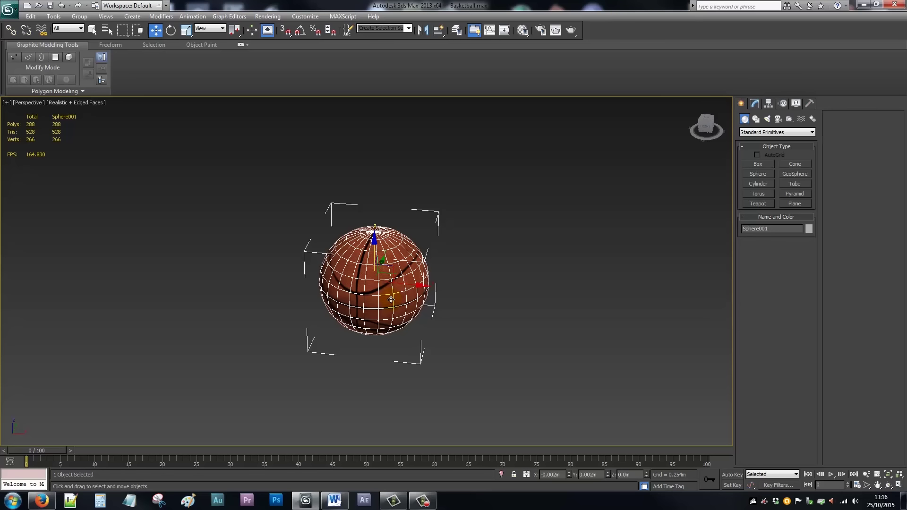
pyautogui.keyDown('alt'); pyautogui.moveTo(454, 270); pyautogui.dragTo(467, 254, button='middle'); pyautogui.keyUp('alt')
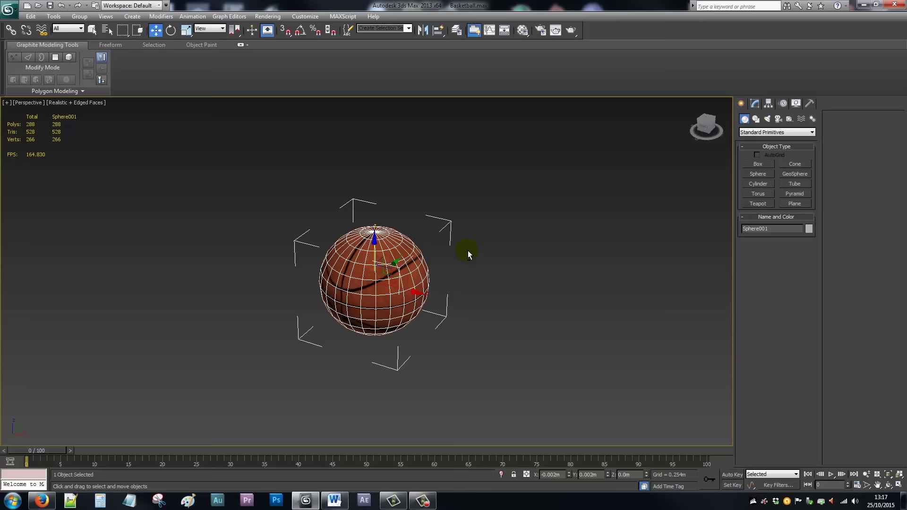
pyautogui.press('Delete')
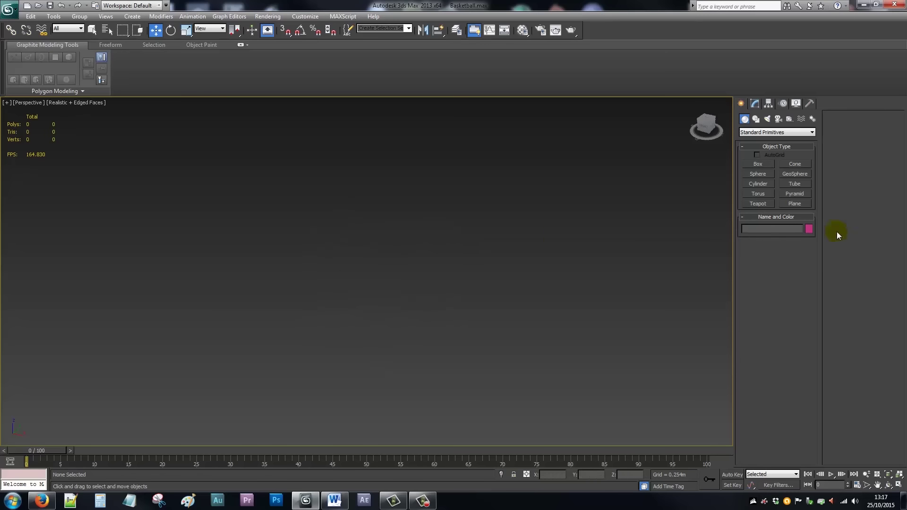
# Step: Create a Plane across the viewport centre with Length Segs set to 1
pyautogui.click(795, 204)
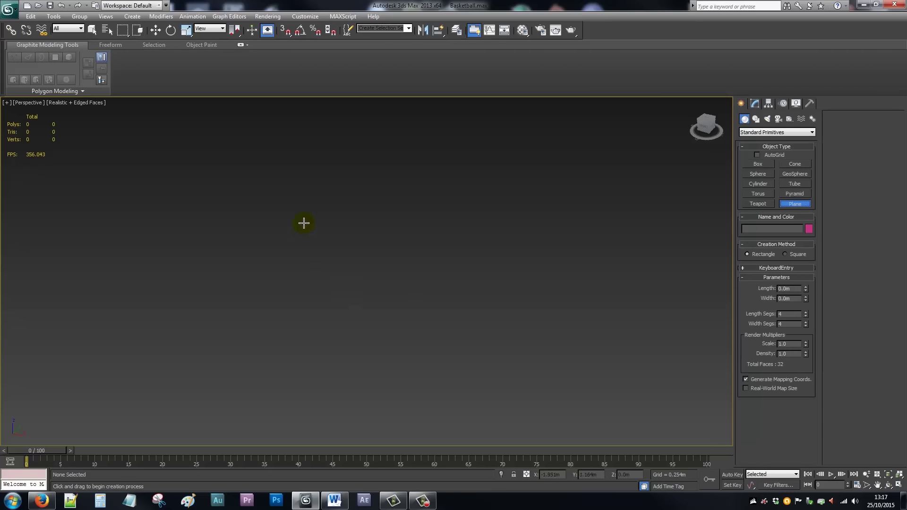
pyautogui.moveTo(304, 223); pyautogui.dragTo(488, 420)
pyautogui.moveTo(805, 312)
pyautogui.mouseDown()
pyautogui.moveTo(810, 332)
pyautogui.moveTo(810, 320)
pyautogui.mouseUp()
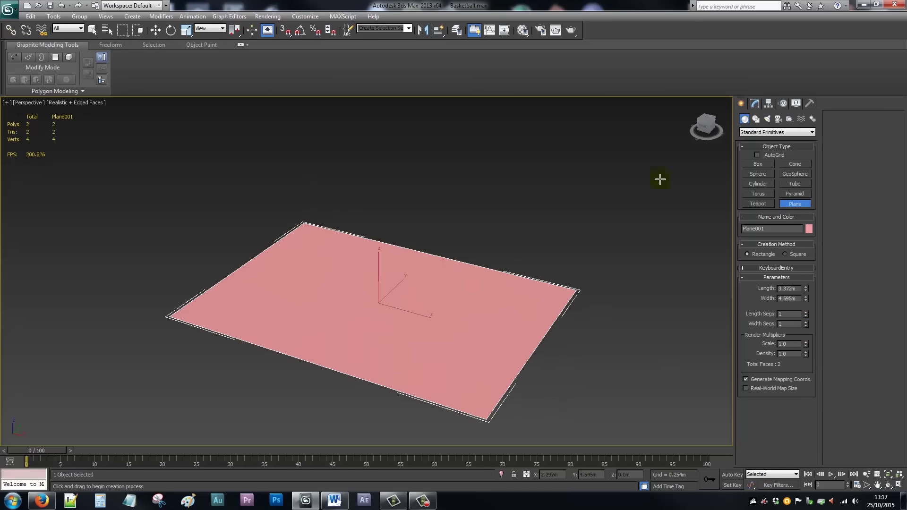
# Step: Switch to Select and Move and view the 2-polygon plane from an angle
pyautogui.click(155, 30)
pyautogui.moveTo(417, 249); pyautogui.dragTo(426, 260, button='middle')
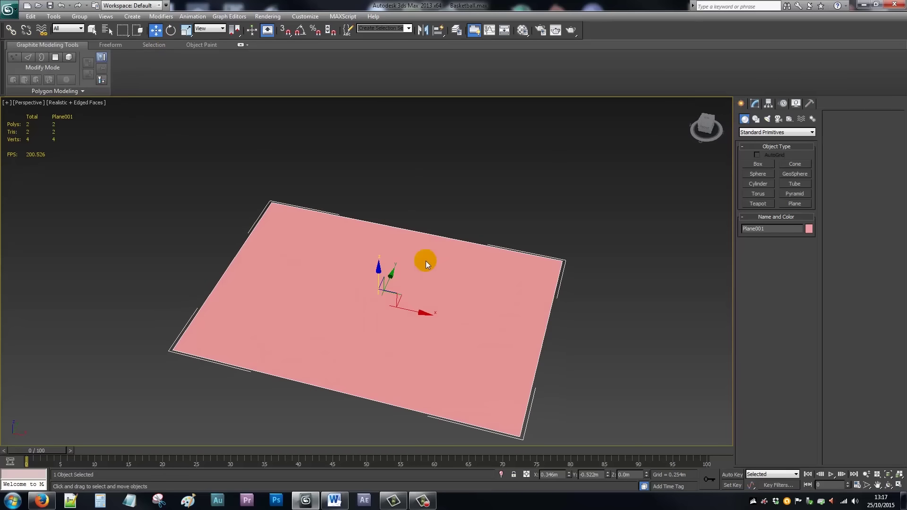
pyautogui.moveTo(285, 196); pyautogui.dragTo(299, 190, button='middle')
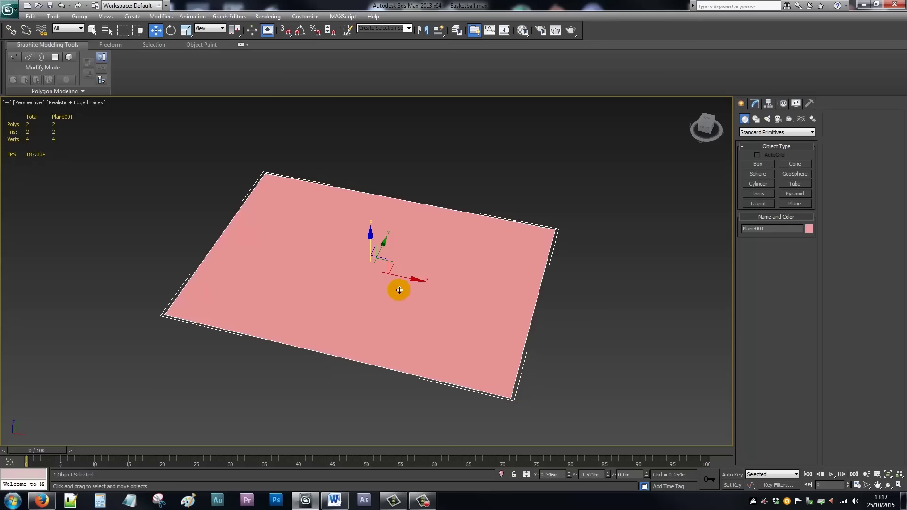
pyautogui.keyDown('alt'); pyautogui.moveTo(399, 290); pyautogui.dragTo(425, 304, button='middle'); pyautogui.keyUp('alt')
pyautogui.keyDown('alt'); pyautogui.moveTo(360, 216); pyautogui.dragTo(431, 237, button='middle'); pyautogui.keyUp('alt')
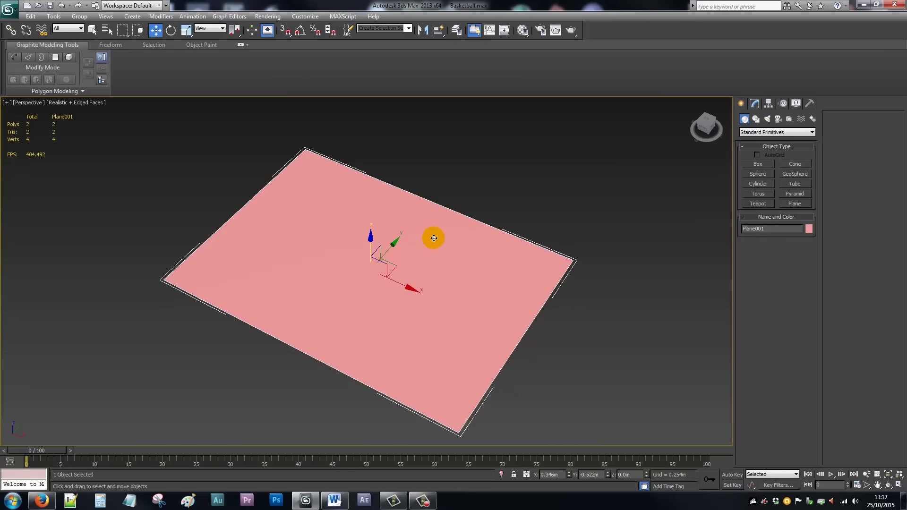